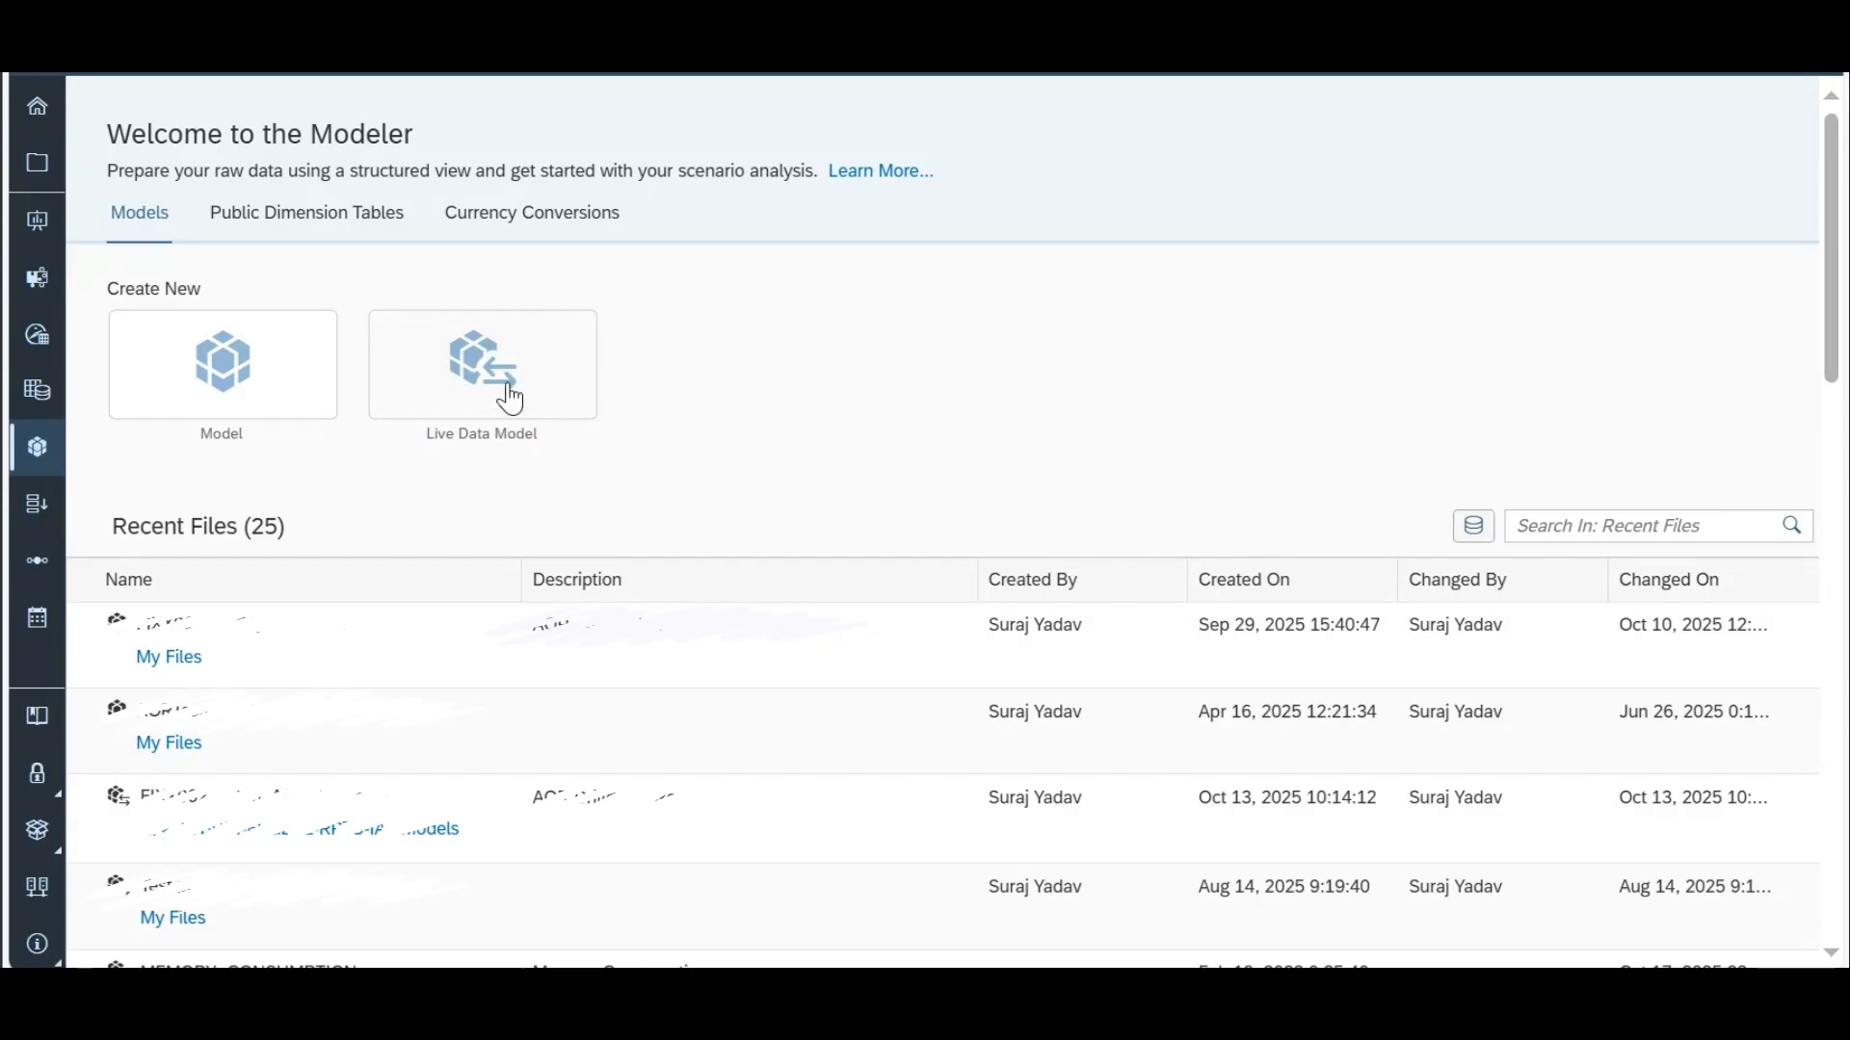
# Step: Start a new live data model with system type SAP BW and choose the BW connection
pyautogui.click(513, 396)
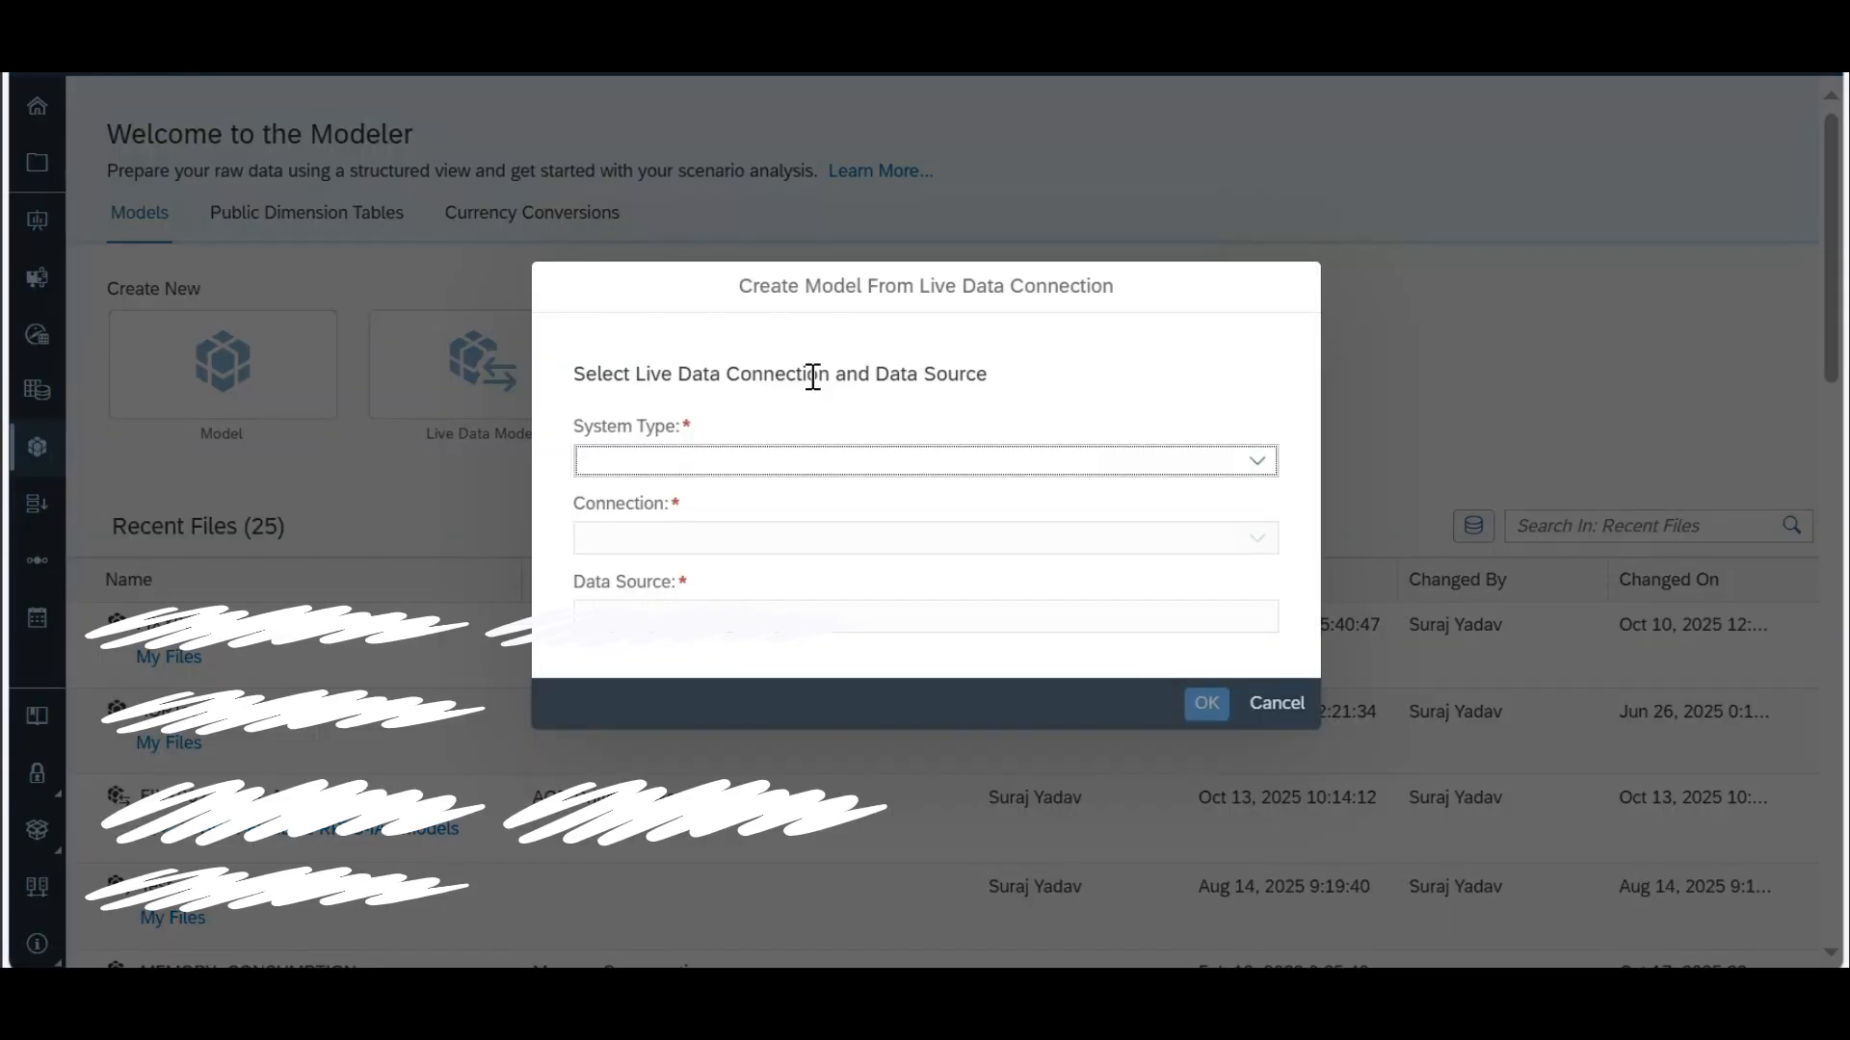
pyautogui.click(1258, 462)
pyautogui.click(1258, 465)
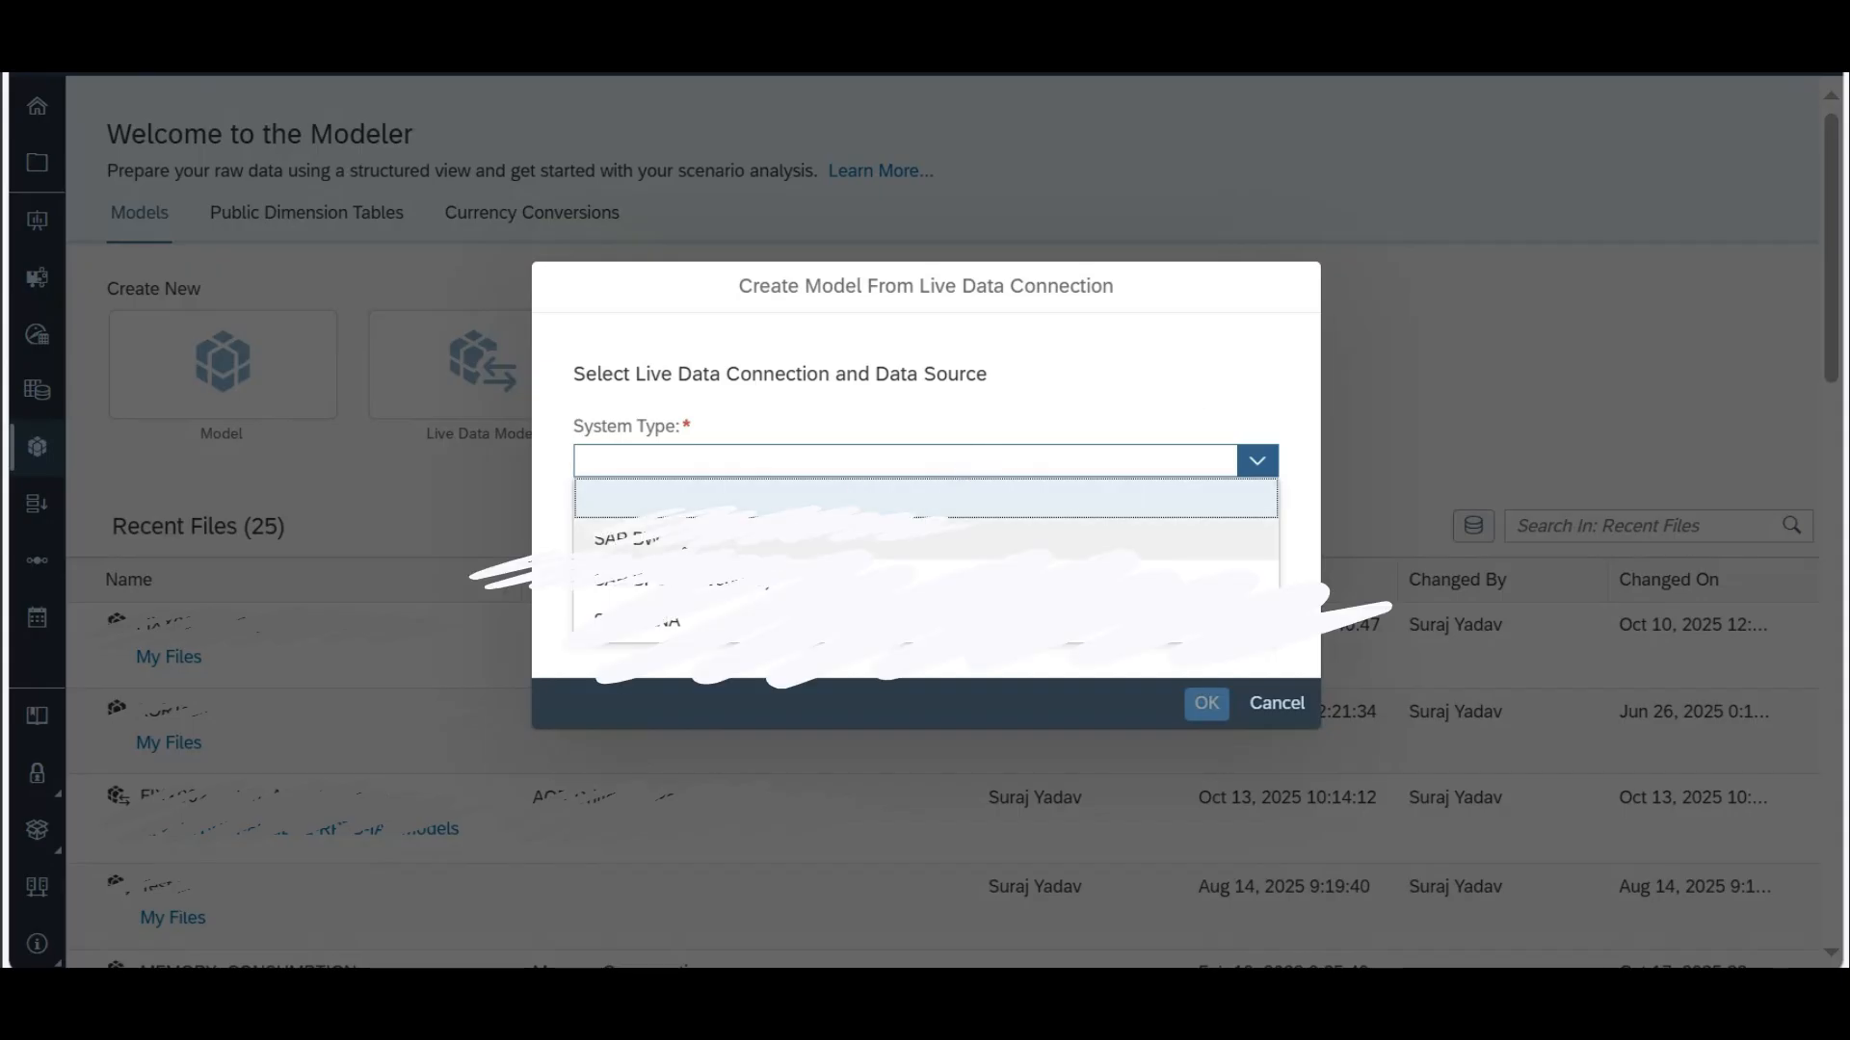
pyautogui.click(1060, 539)
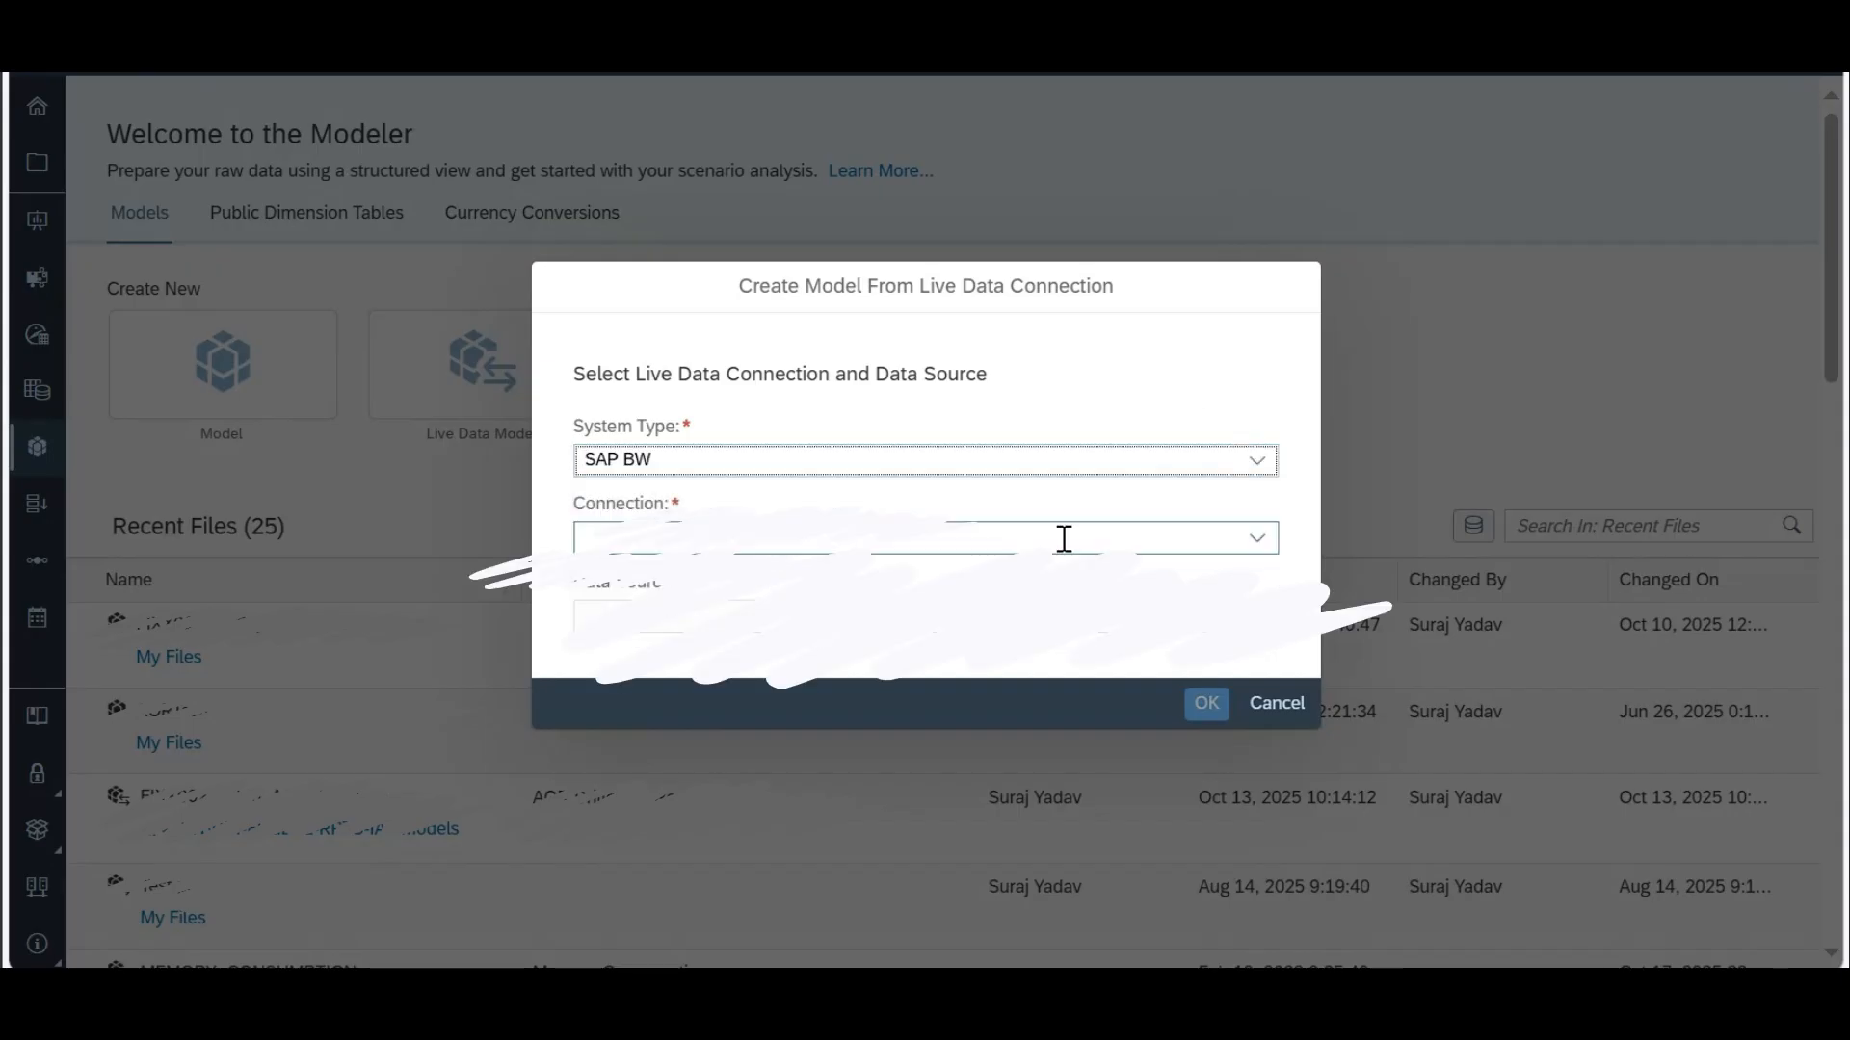
pyautogui.click(1262, 541)
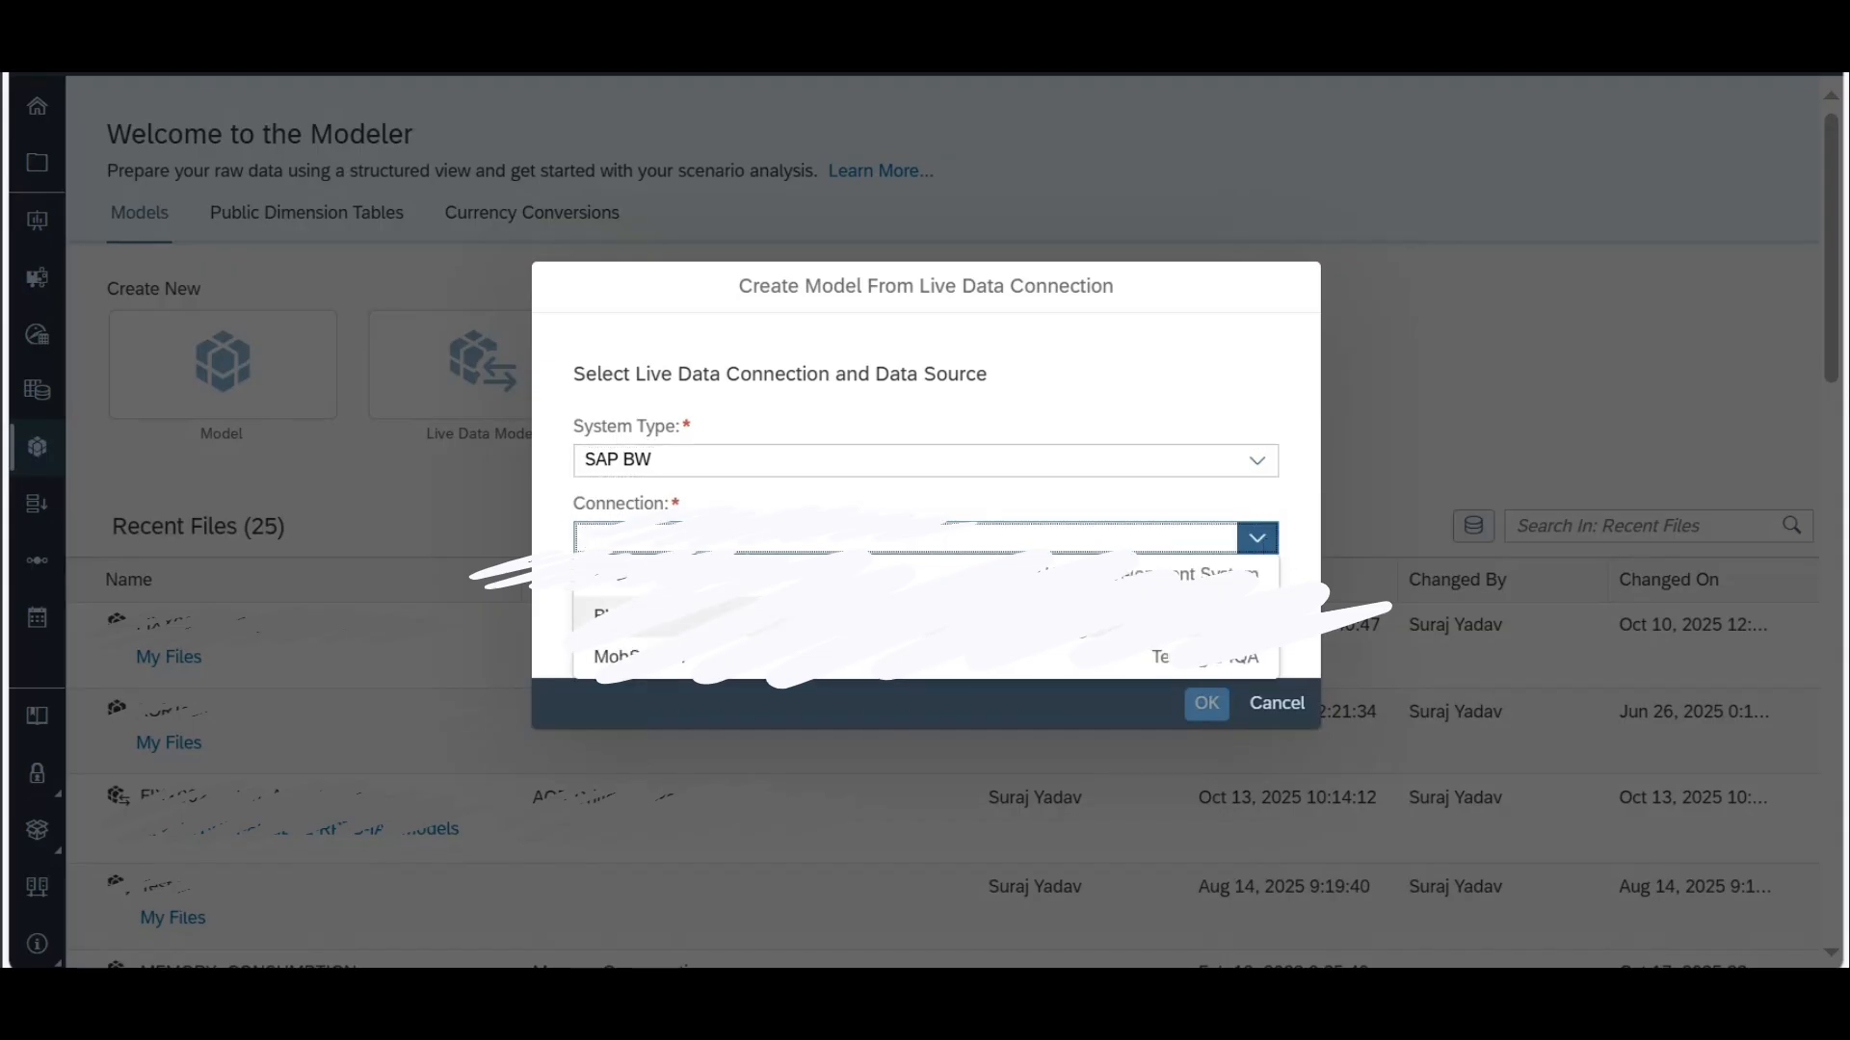
pyautogui.click(1210, 615)
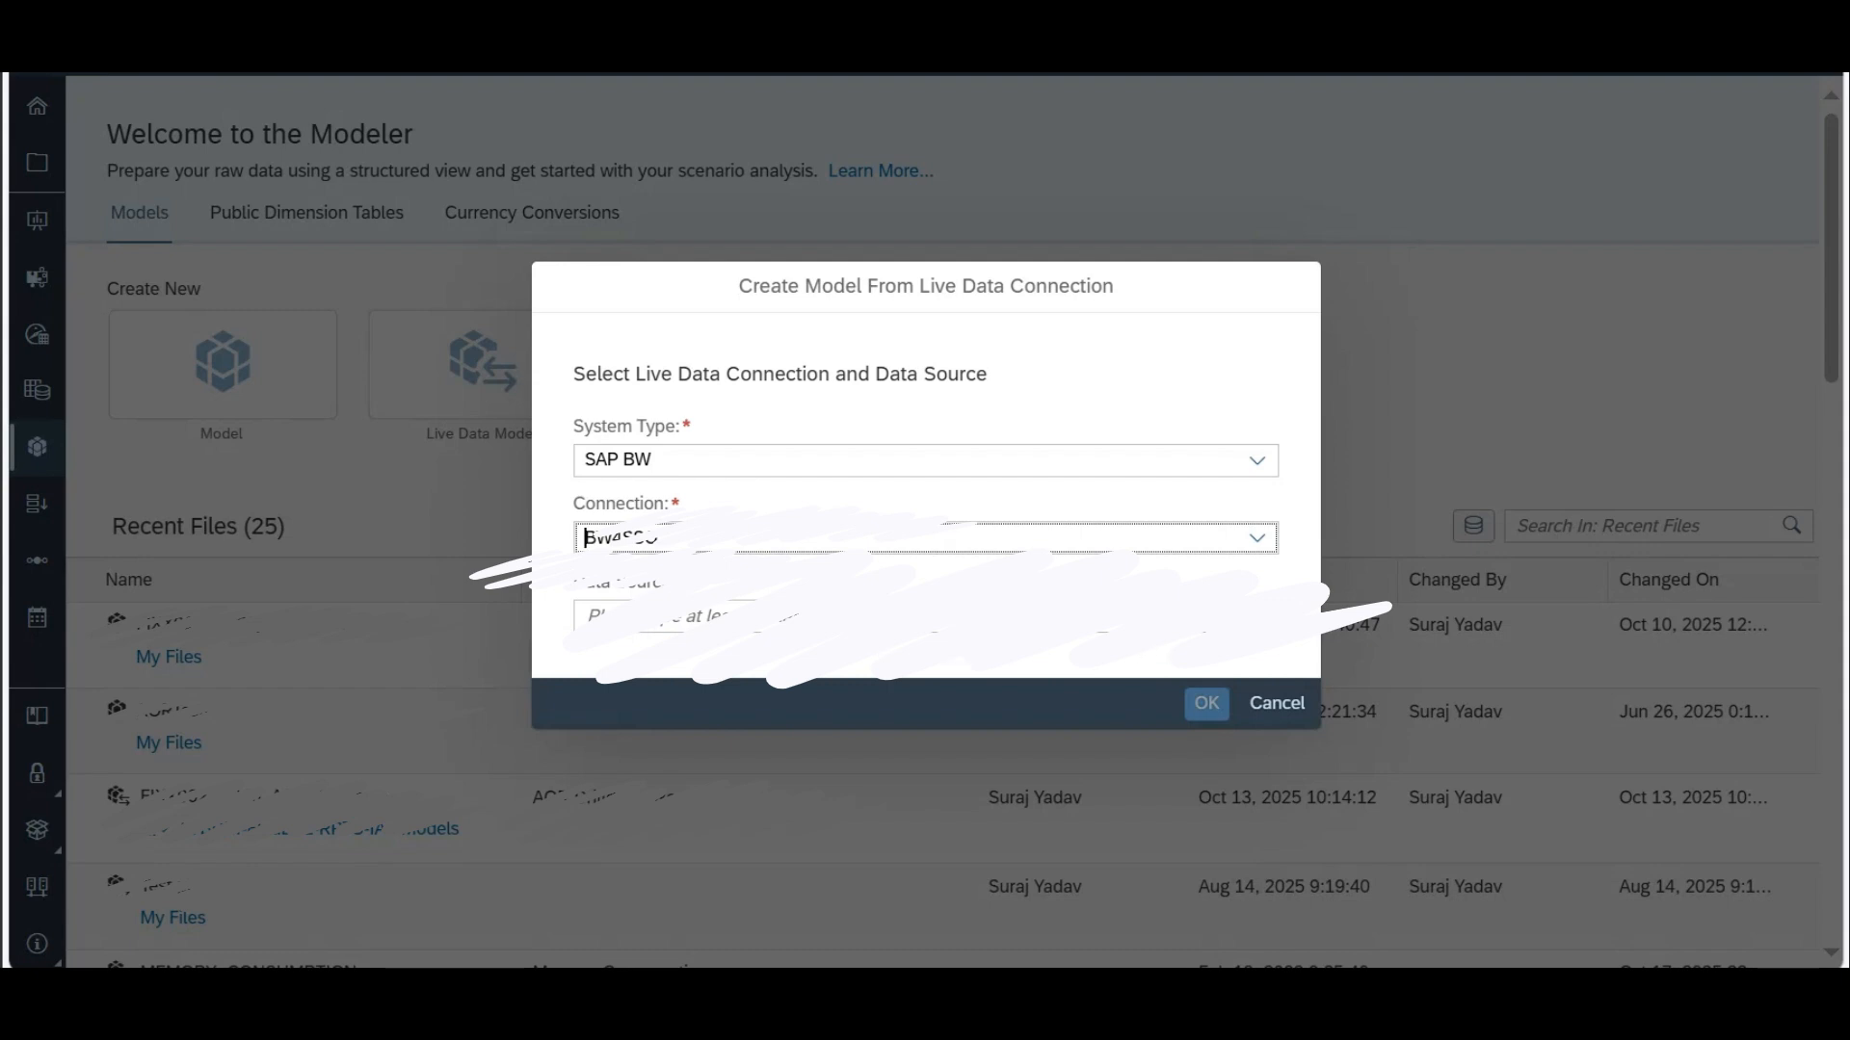
# Step: Search for /IMO data sources, pick the query /IMO/V_FIAA01_Q0003, and create the model
pyautogui.click(921, 605)
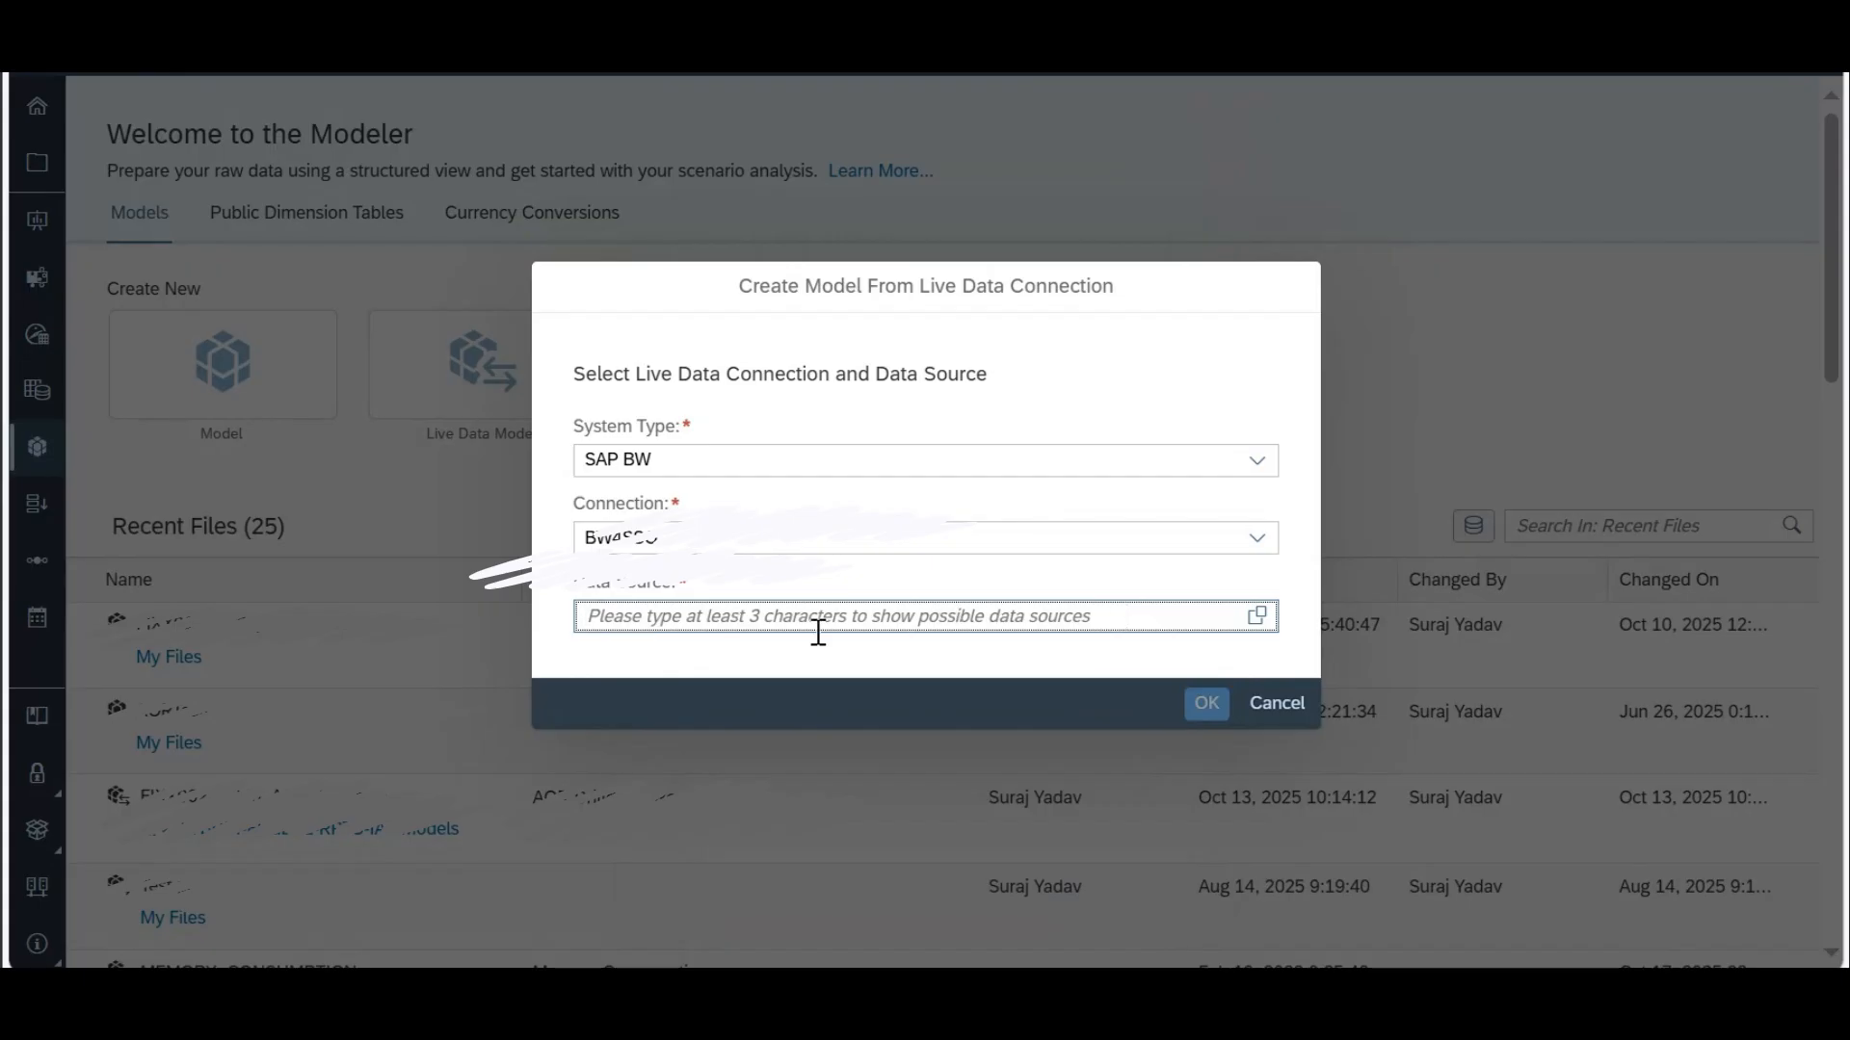
pyautogui.write('/INMO')
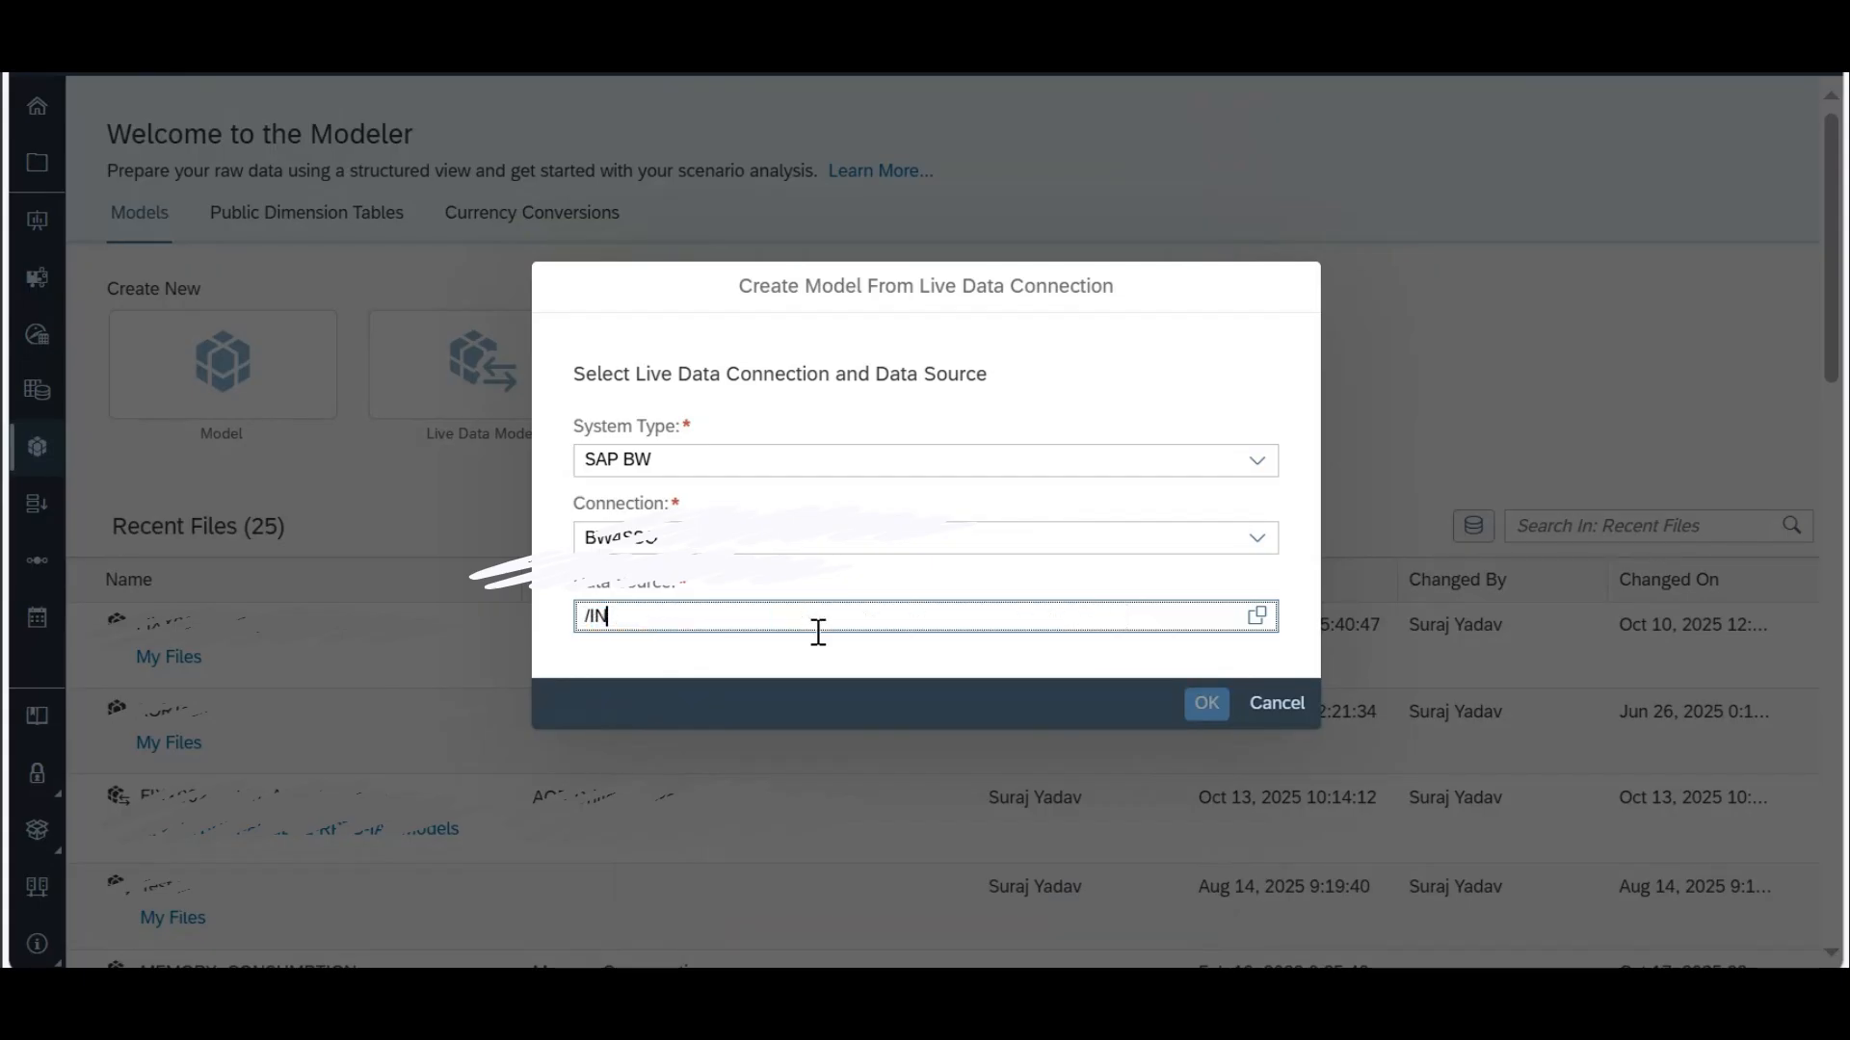
pyautogui.press('BackSpace')
pyautogui.press('BackSpace')
pyautogui.press('BackSpace')
pyautogui.press('BackSpace')
pyautogui.write('IMO/V_FIAA01_Q0001')
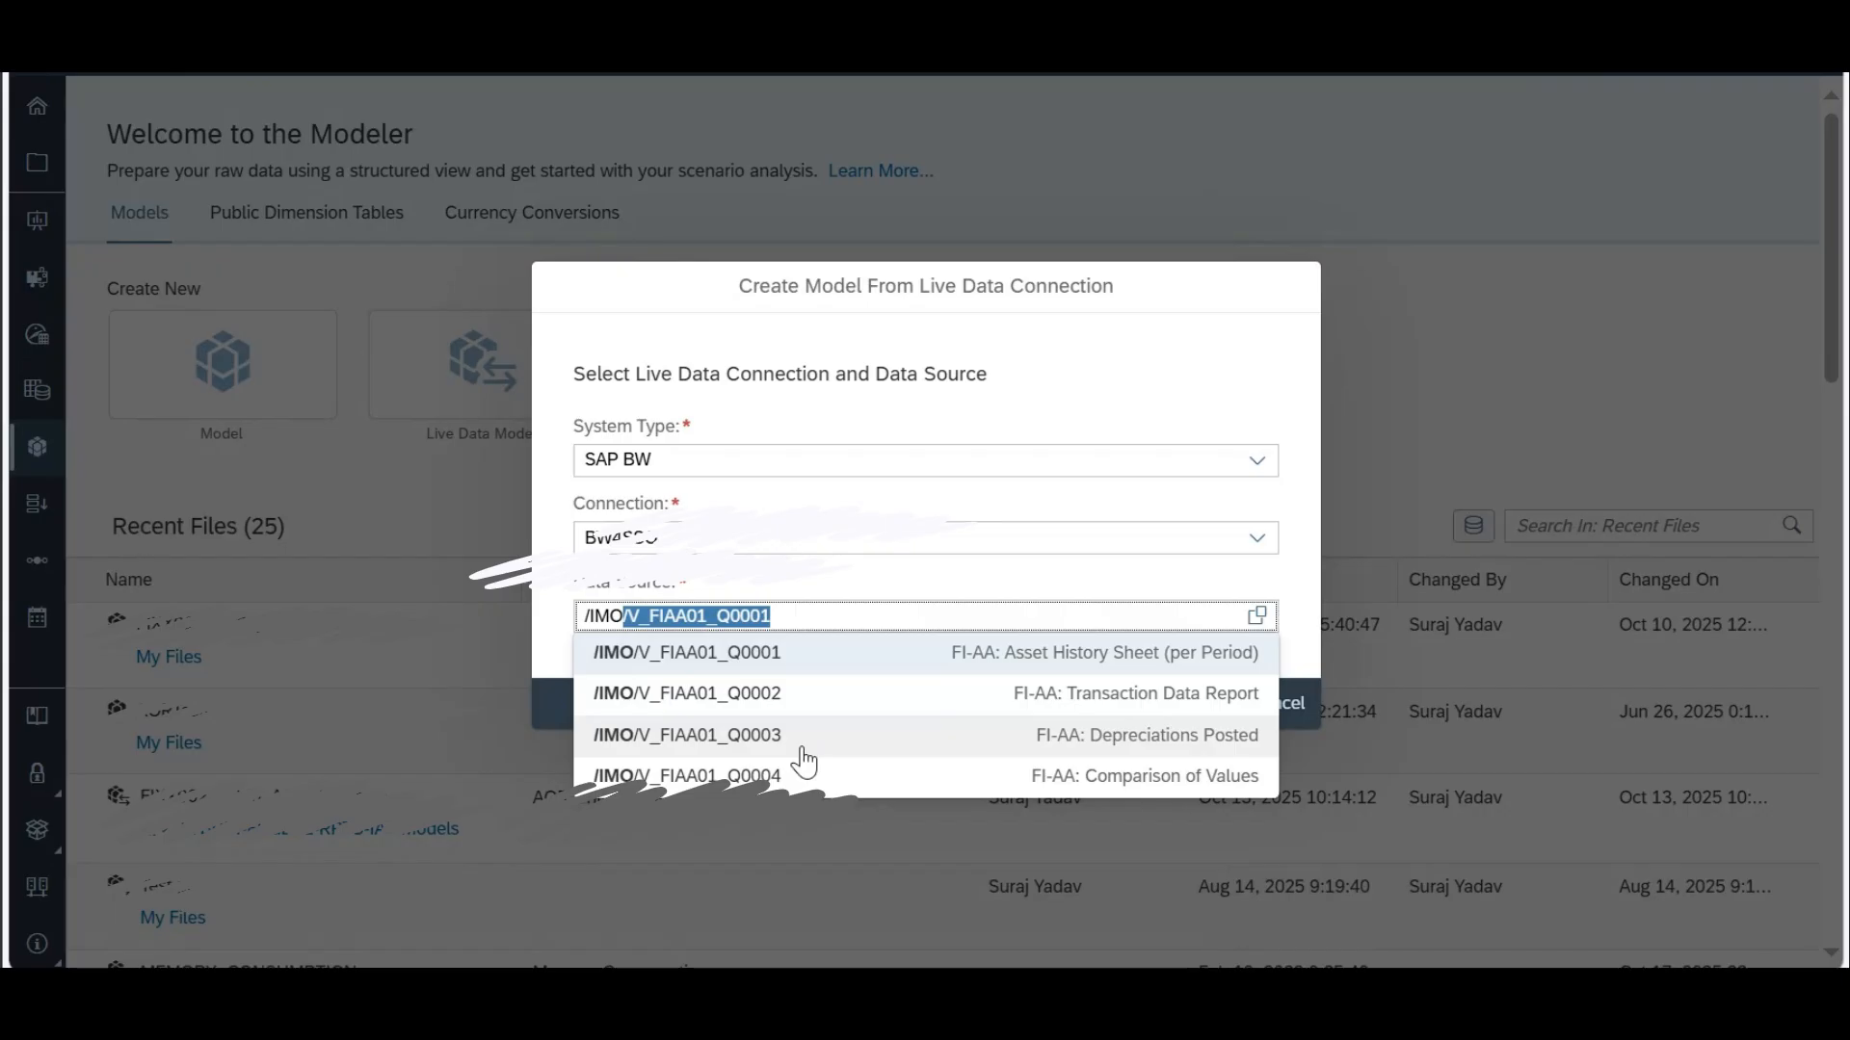
pyautogui.write('/')
pyautogui.click(1200, 752)
pyautogui.click(1202, 704)
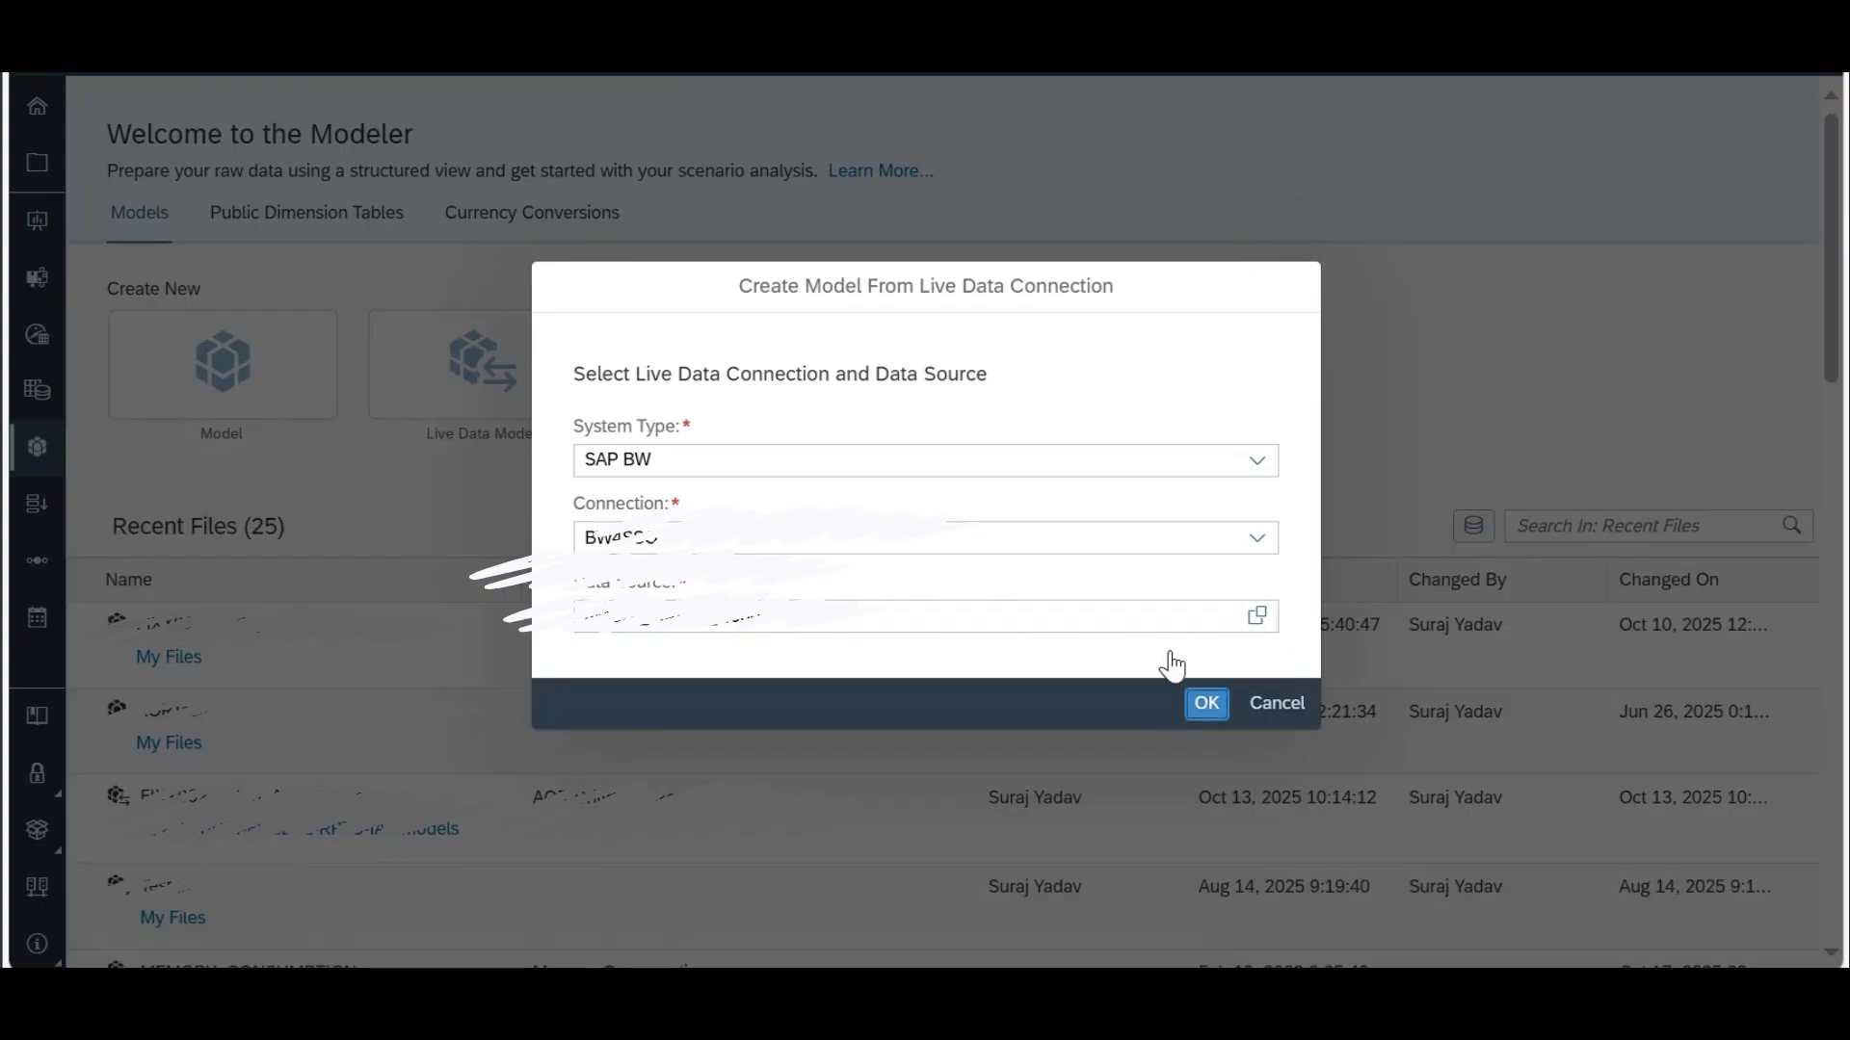
pyautogui.click(1209, 710)
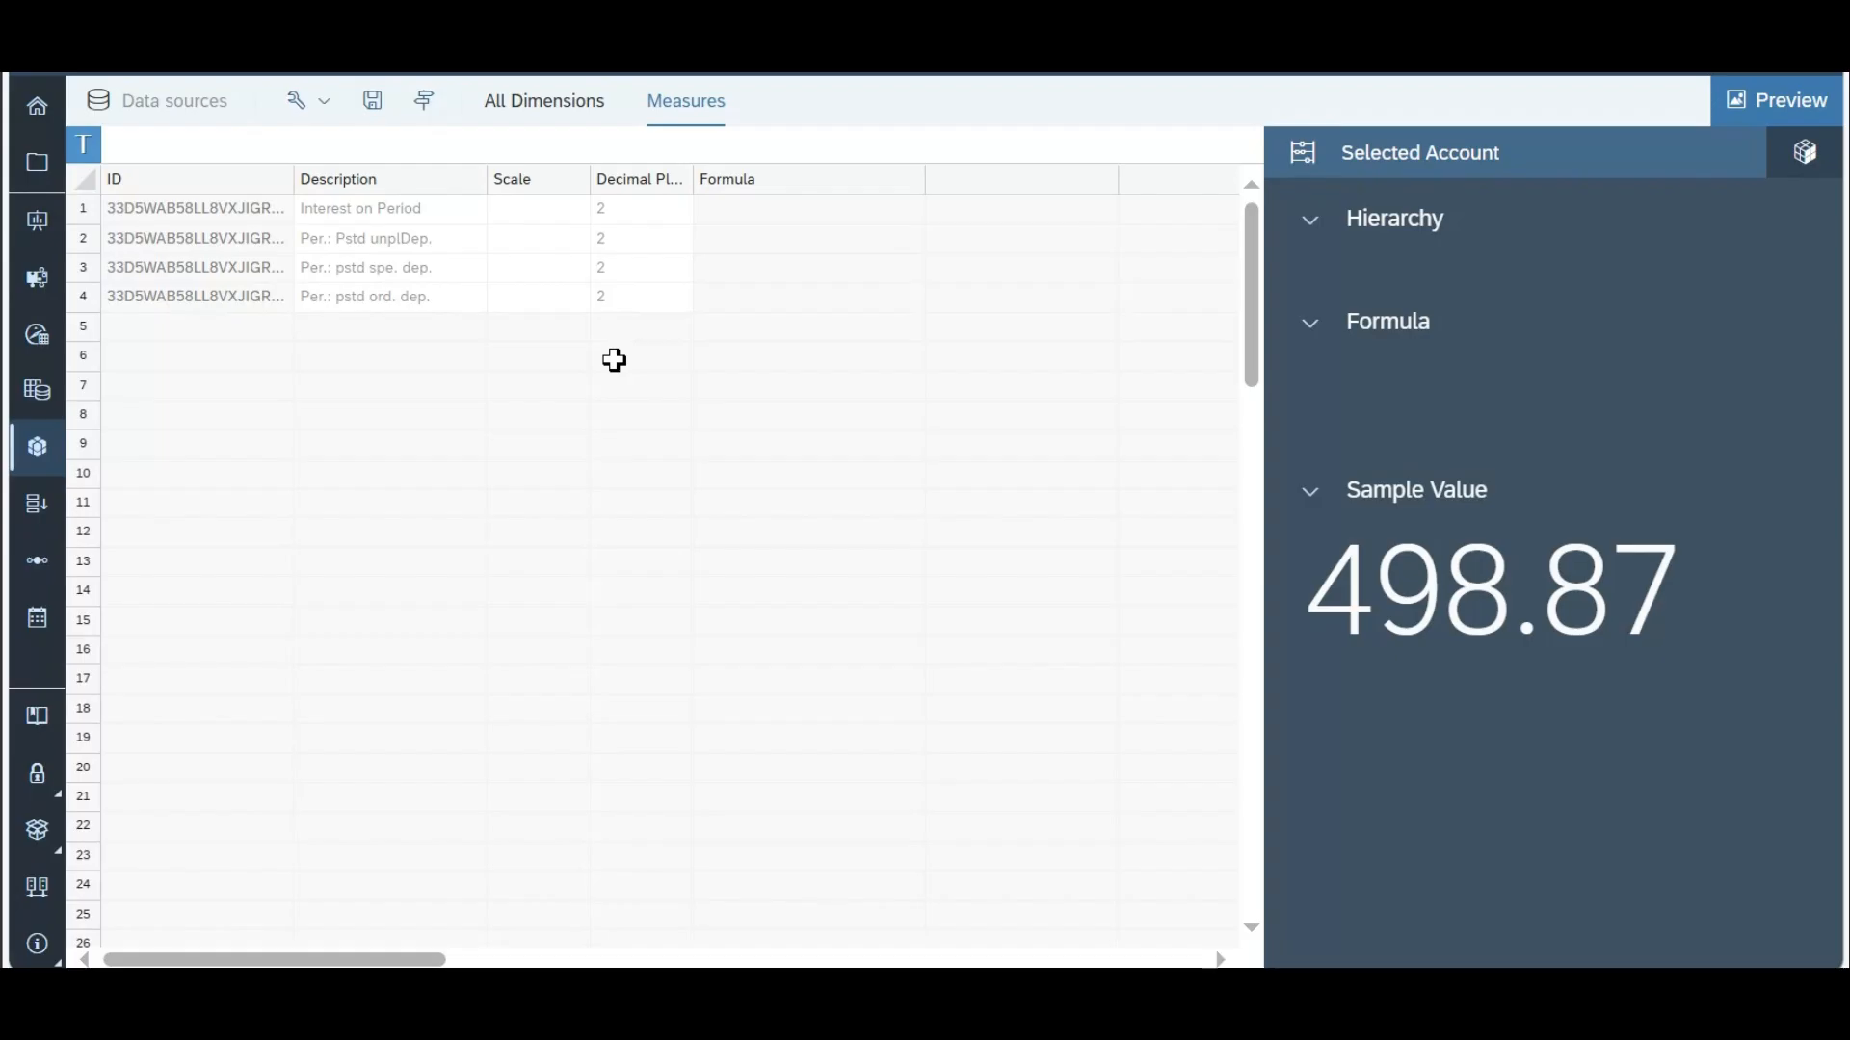
pyautogui.click(537, 214)
pyautogui.moveTo(545, 235); pyautogui.dragTo(547, 299)
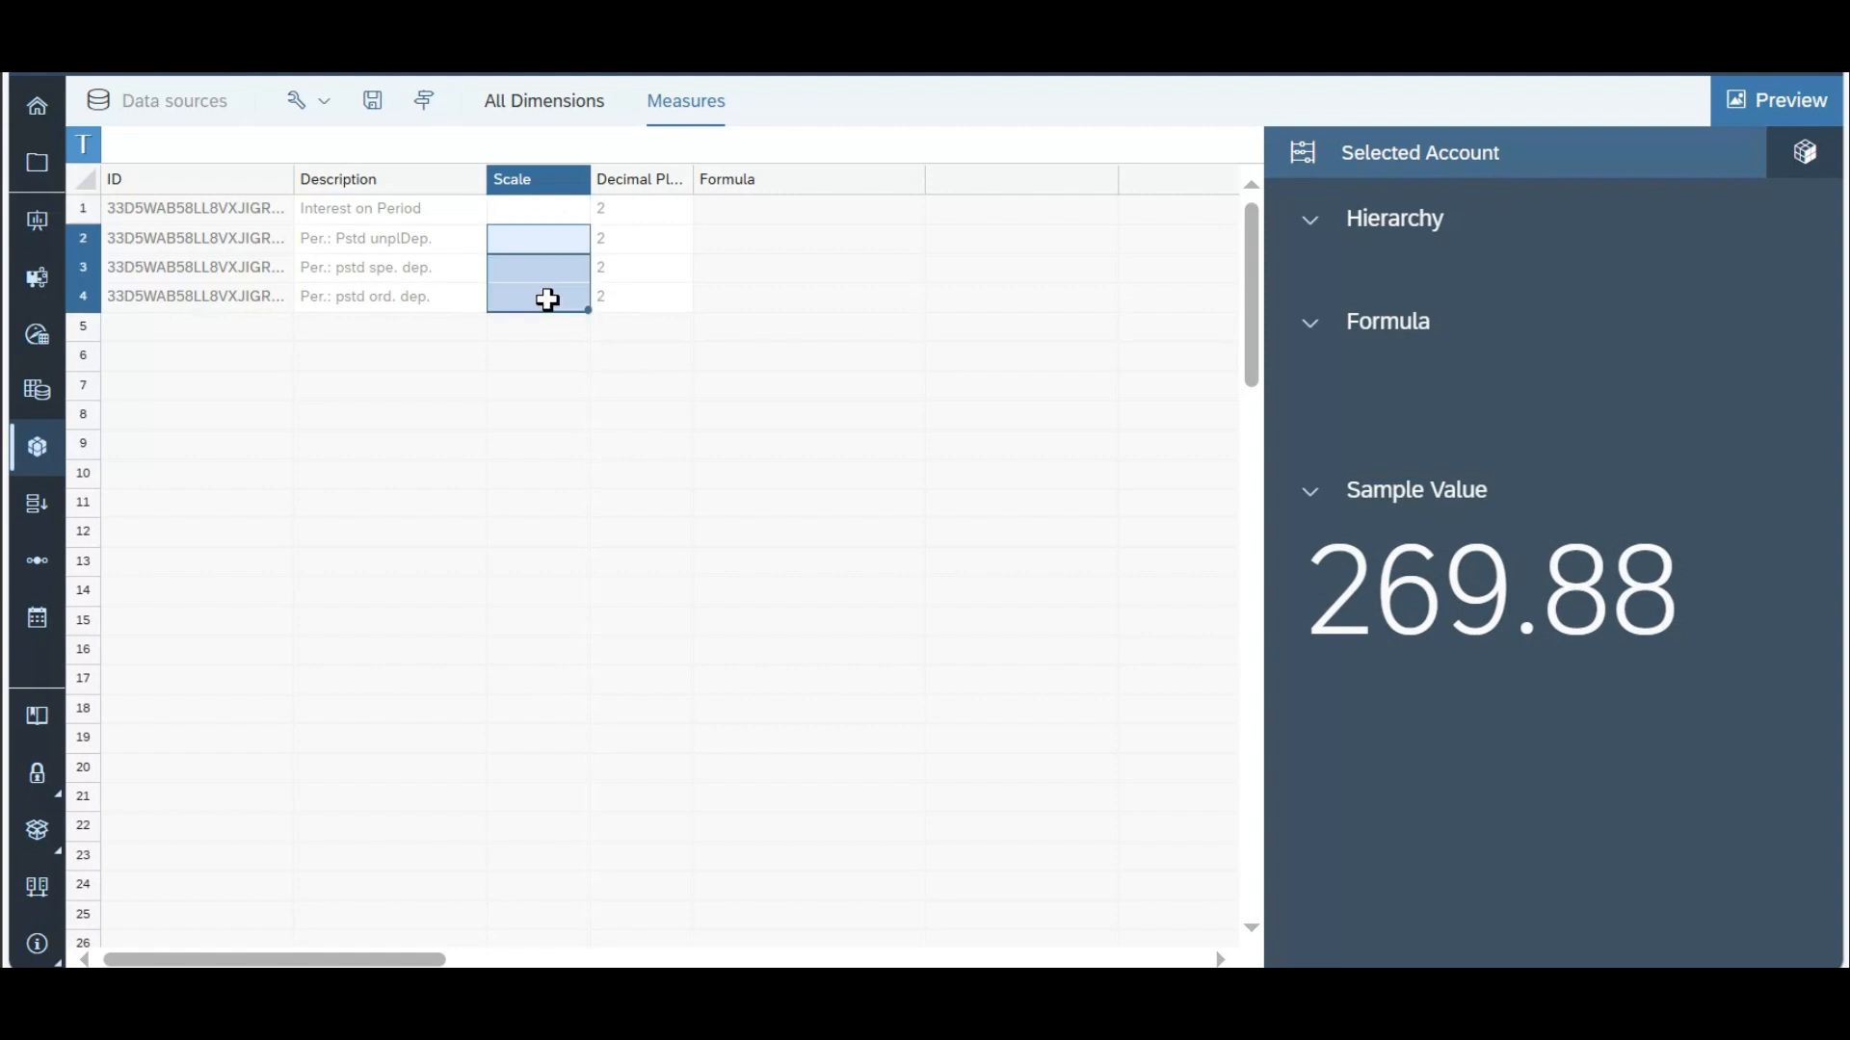
pyautogui.moveTo(753, 296); pyautogui.dragTo(758, 314)
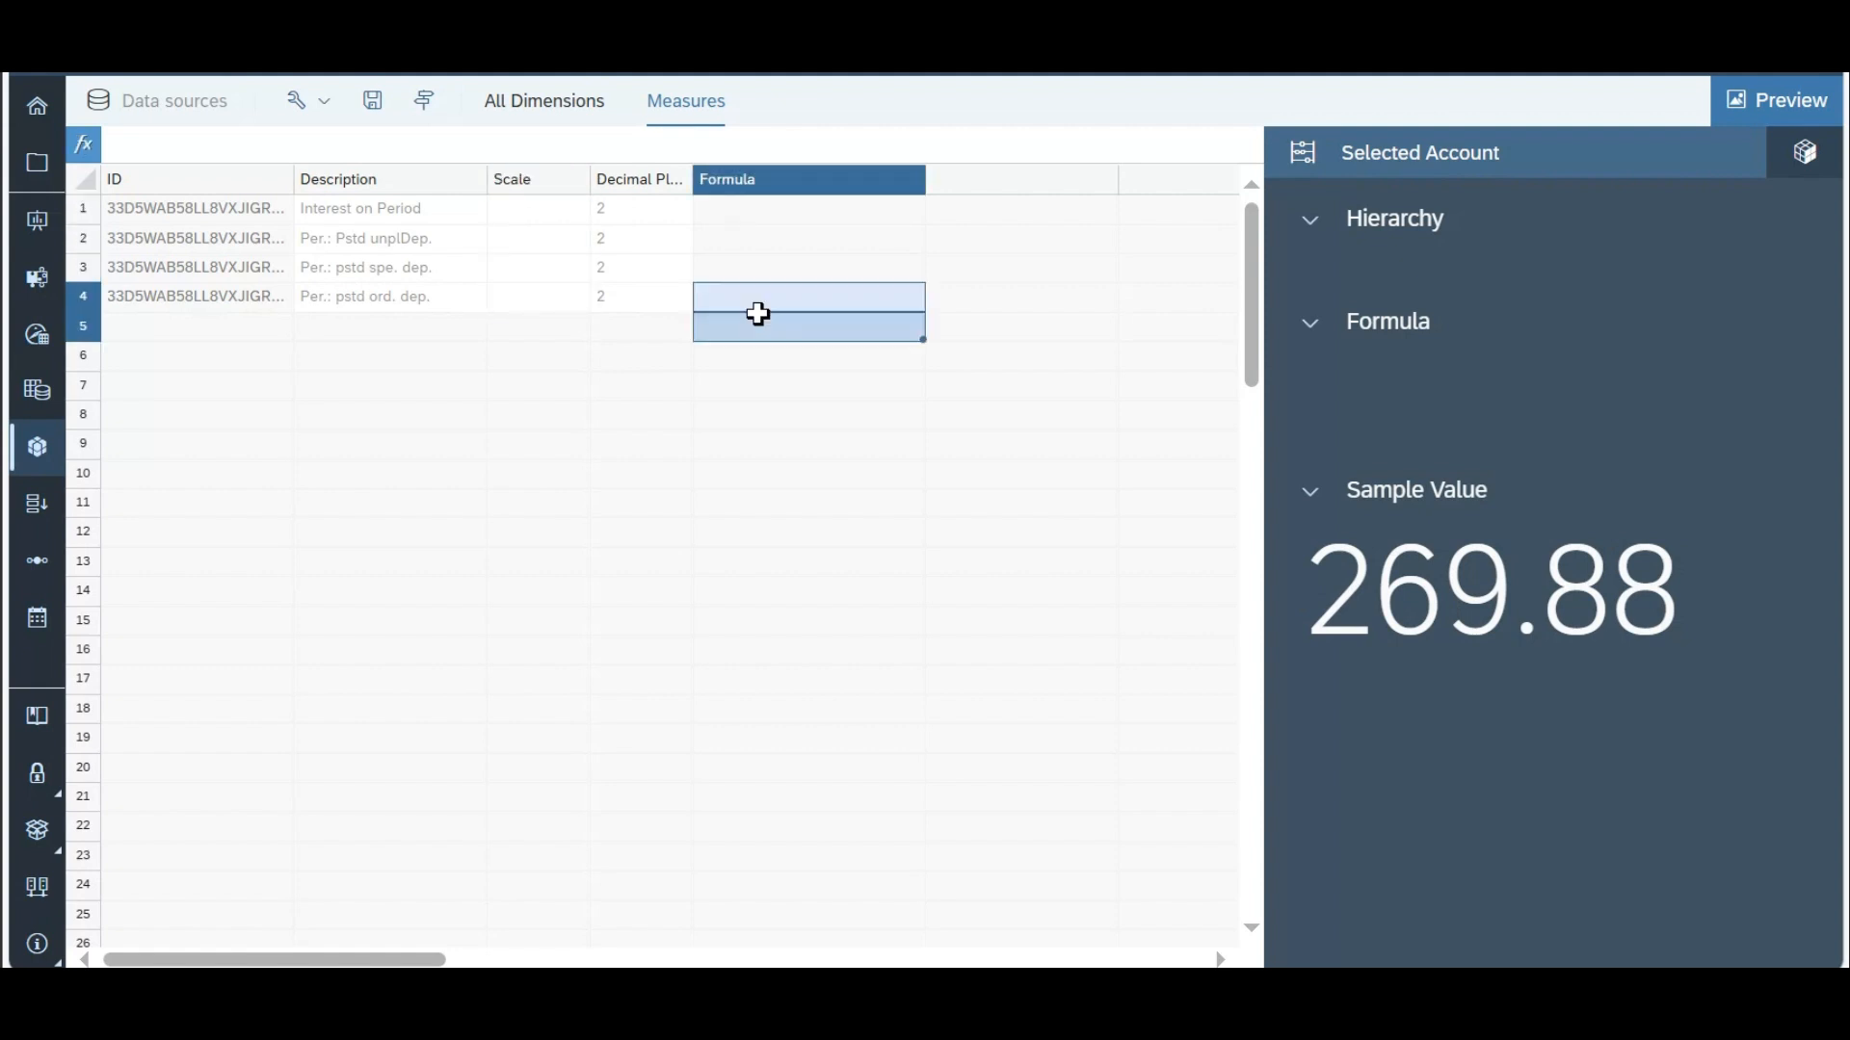
# Step: In All Dimensions, assign the Profit Center dimension to a new group named Overall
pyautogui.click(554, 113)
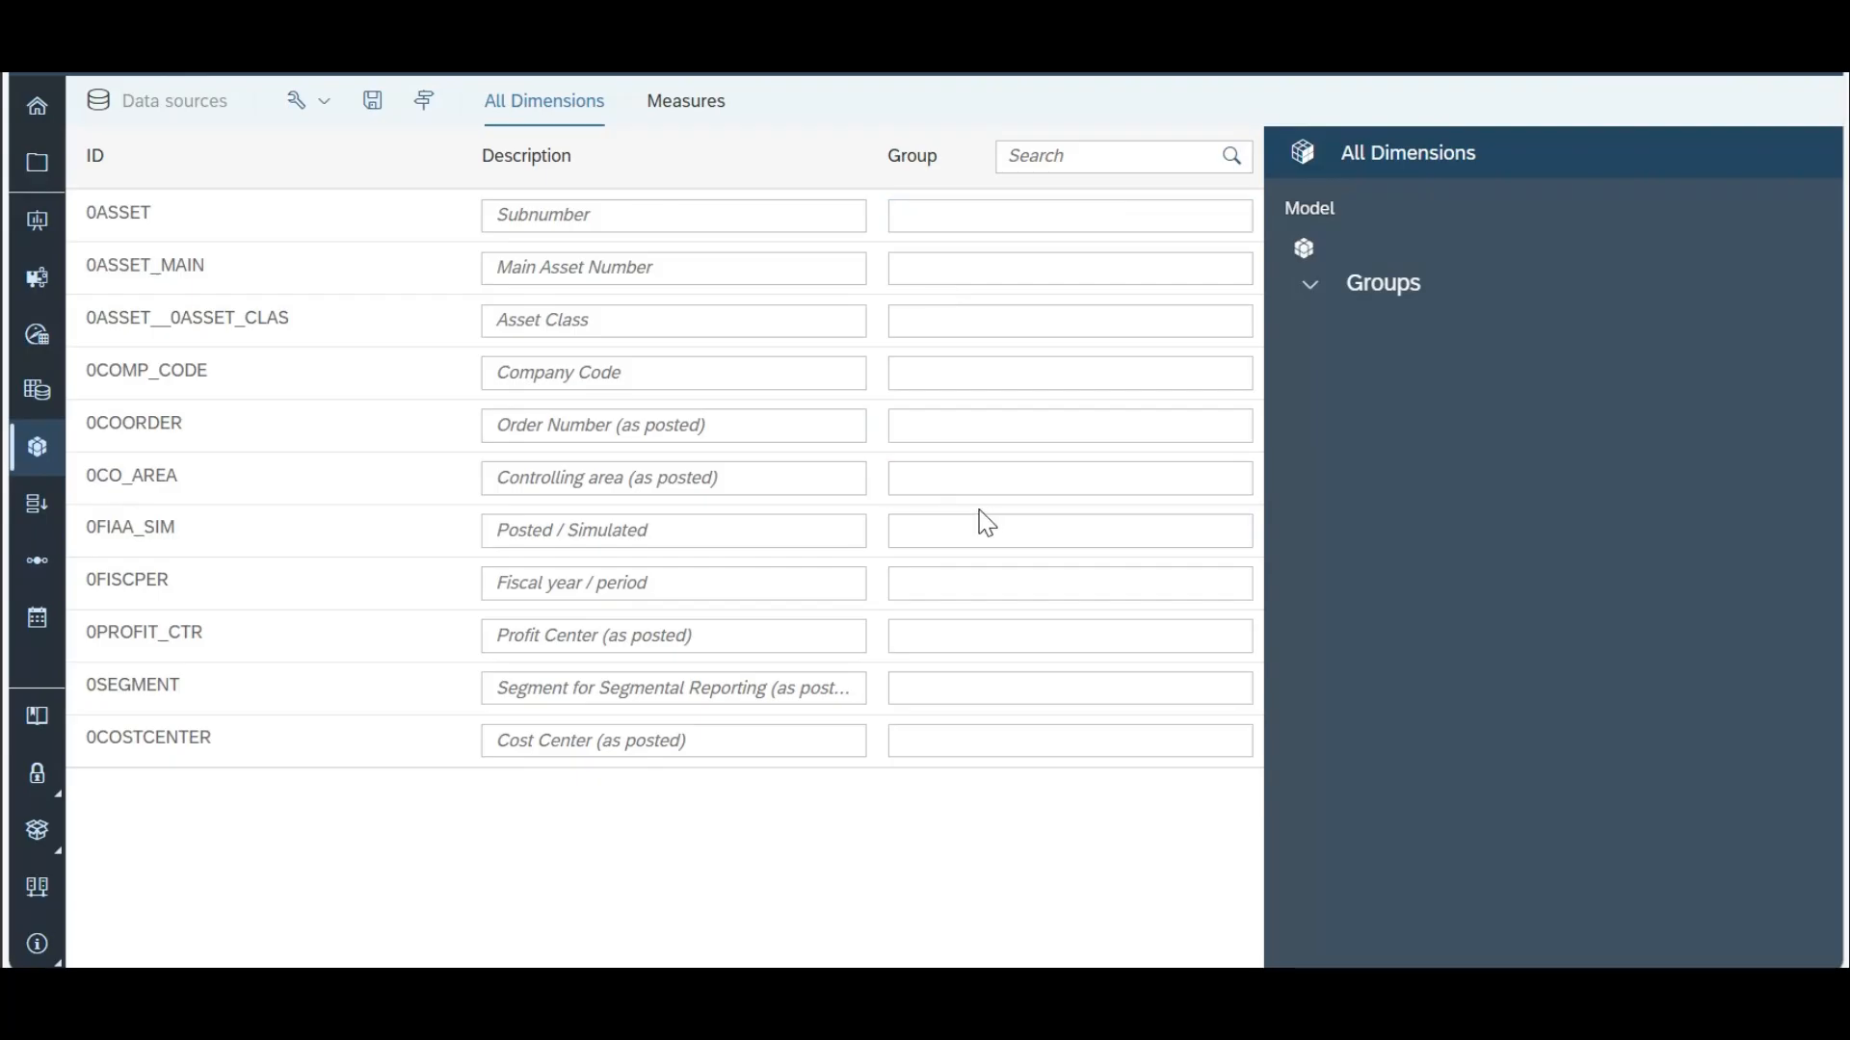
pyautogui.click(993, 636)
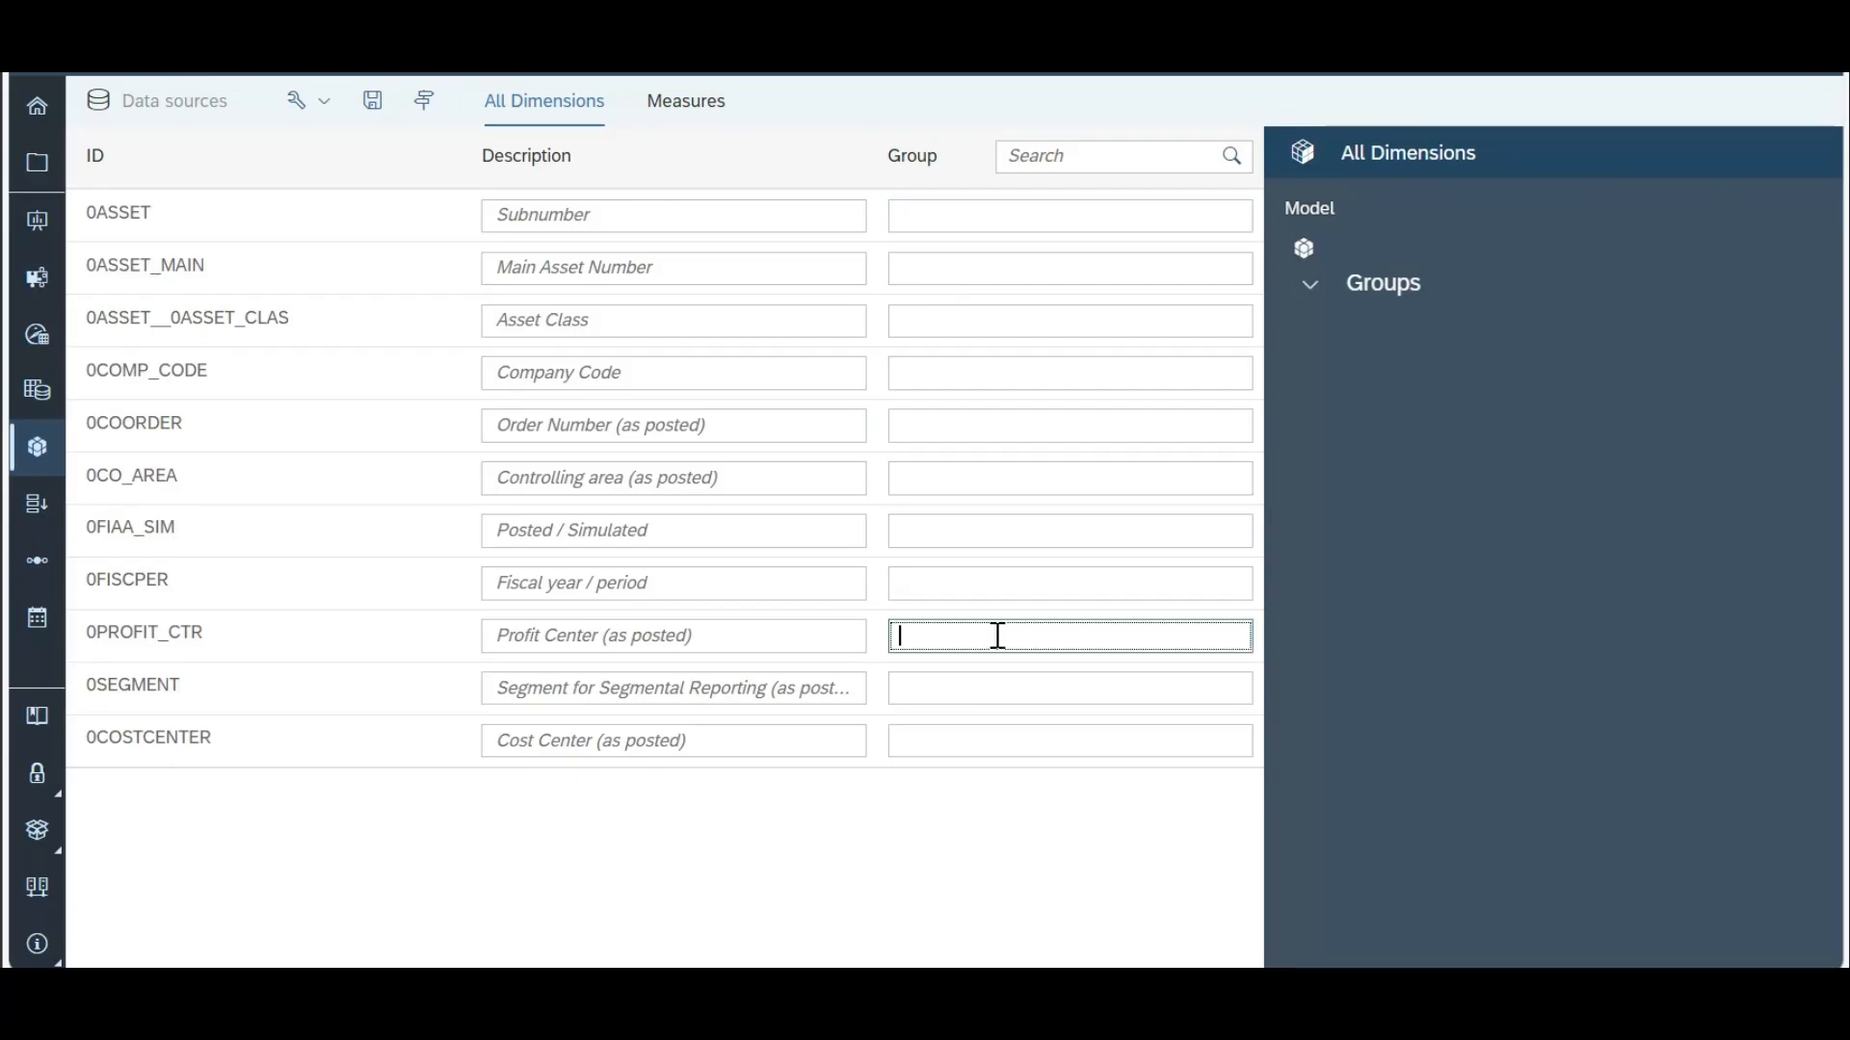
pyautogui.write('Overall')
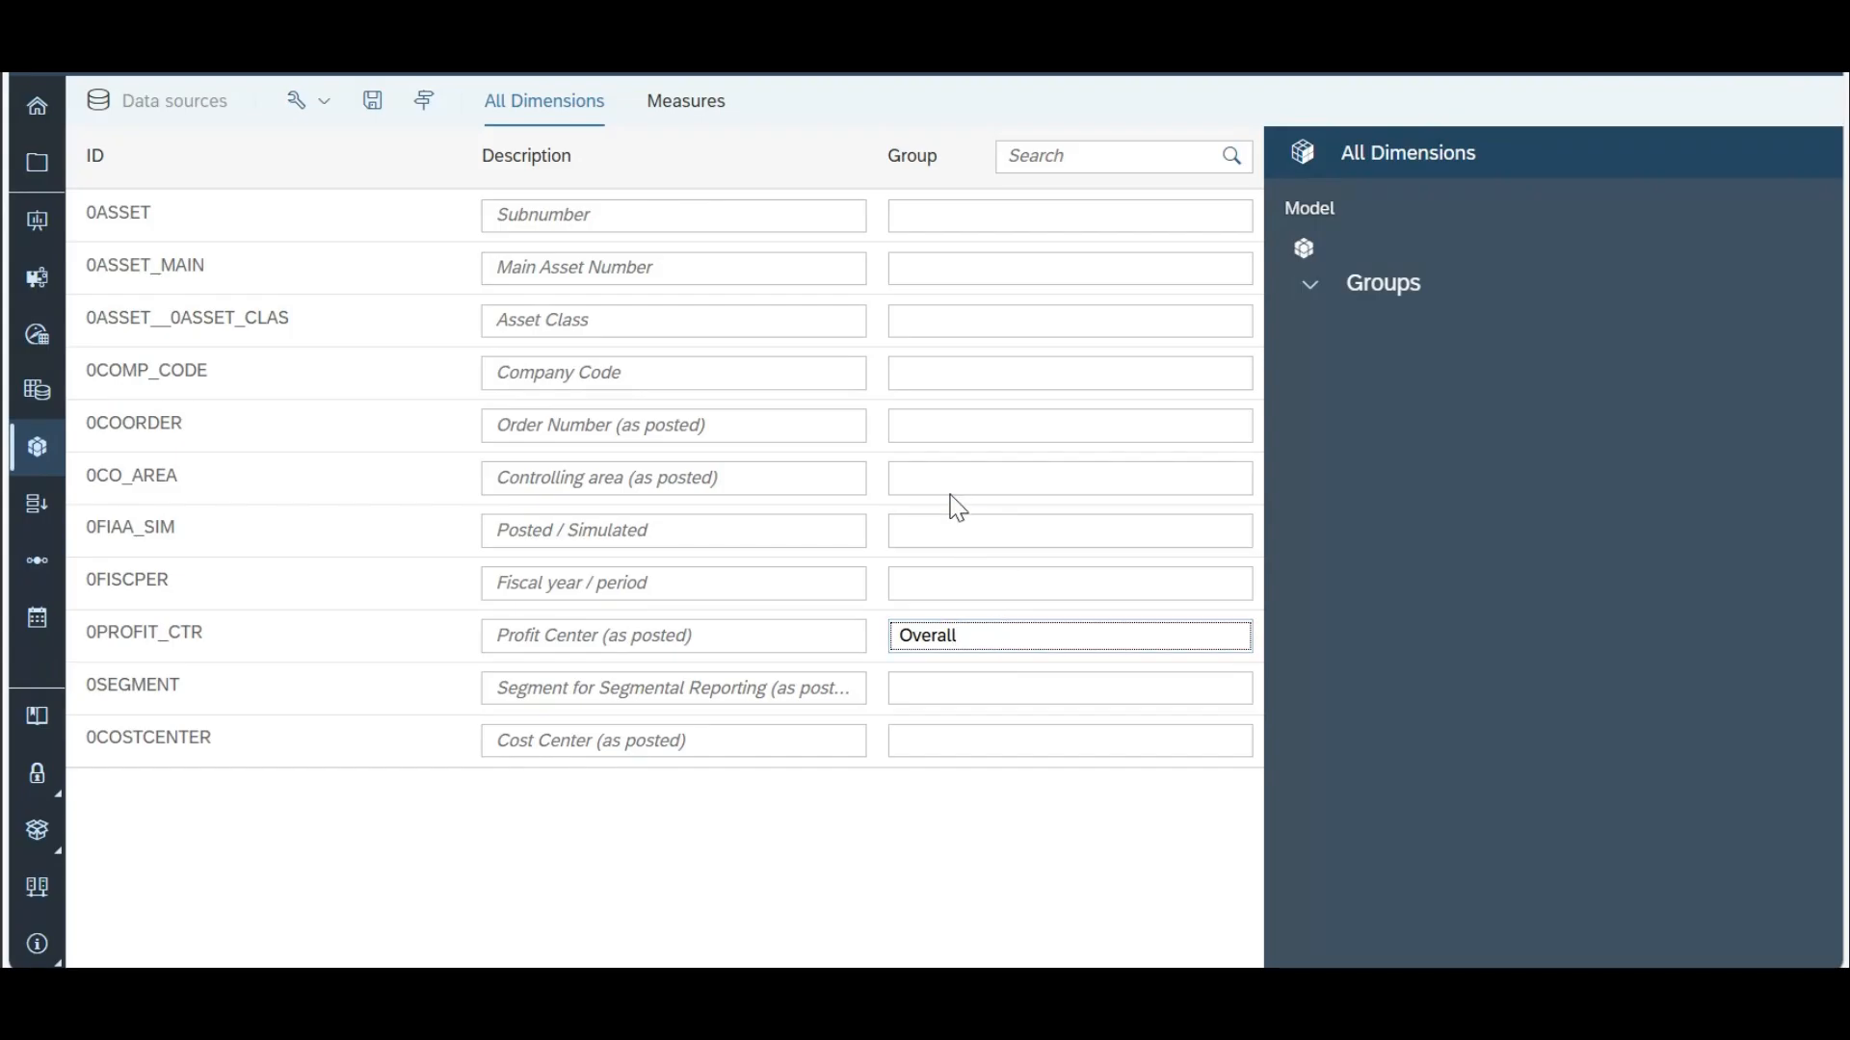
pyautogui.click(960, 448)
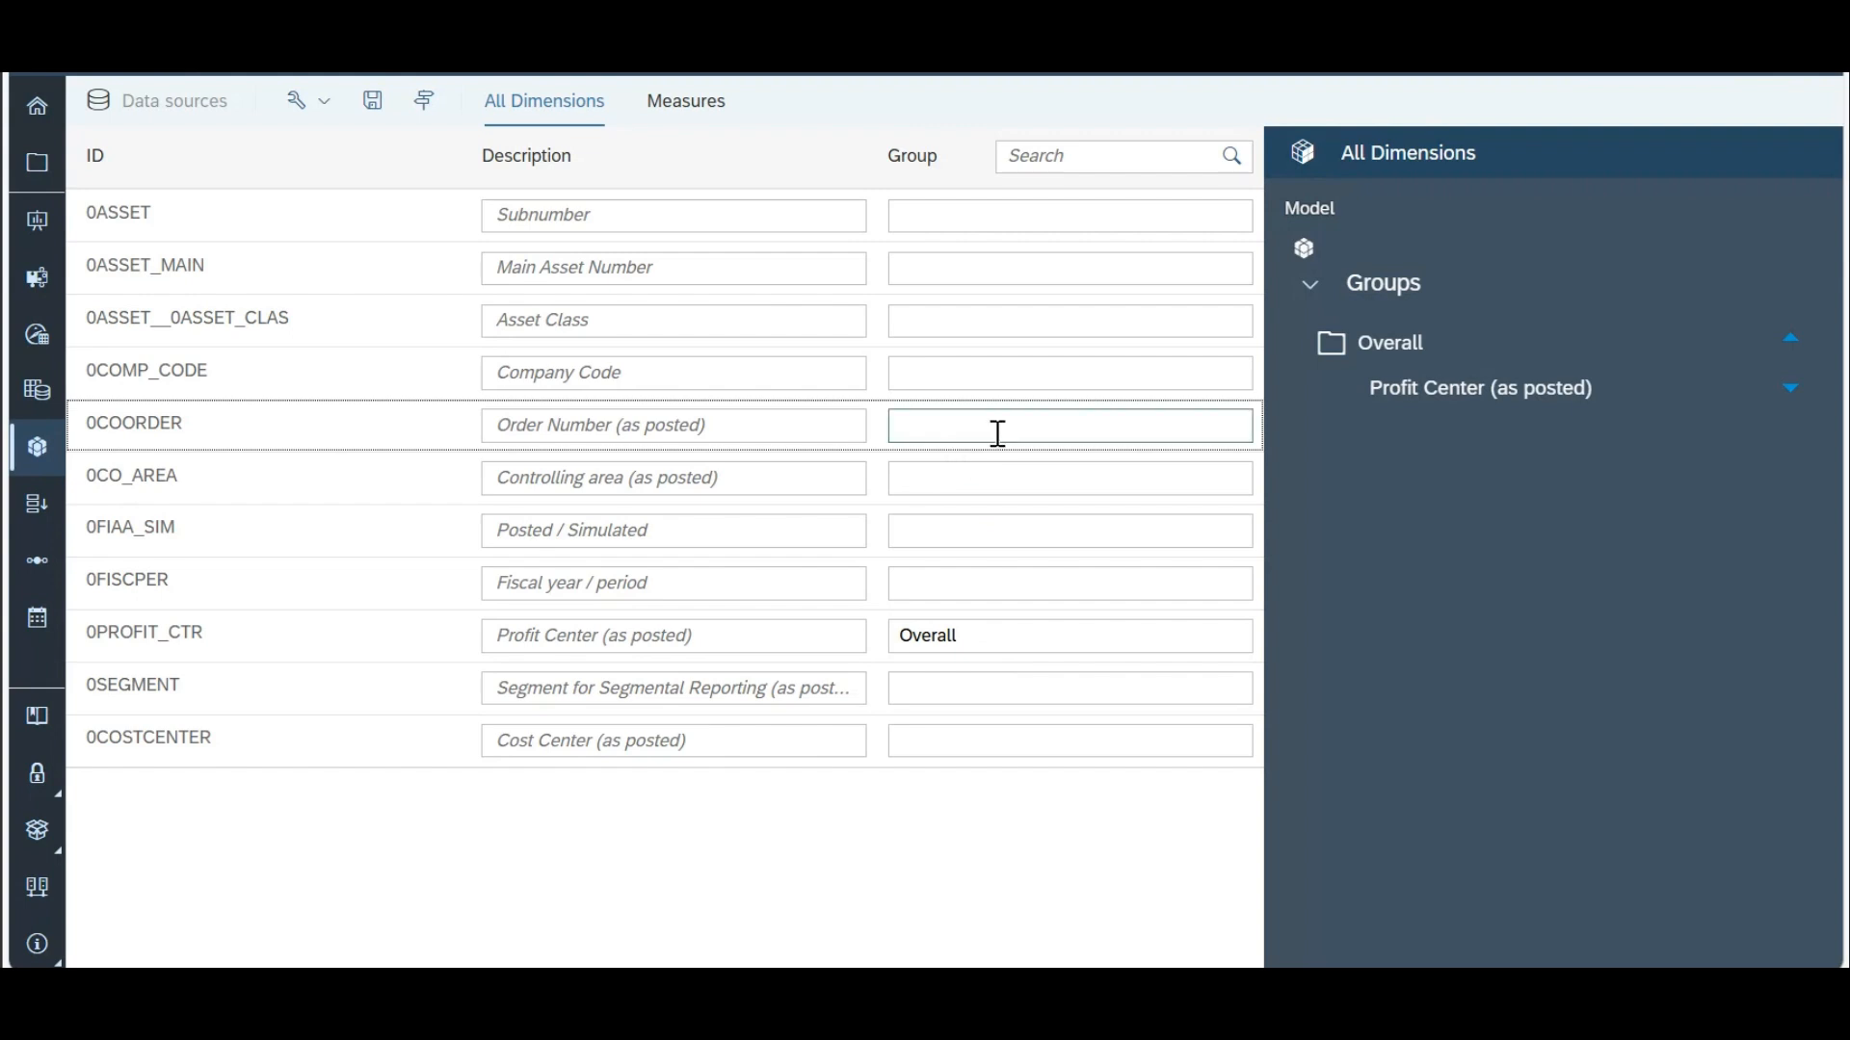
# Step: Assign the Order Number dimension to the Overall group as well
pyautogui.click(960, 428)
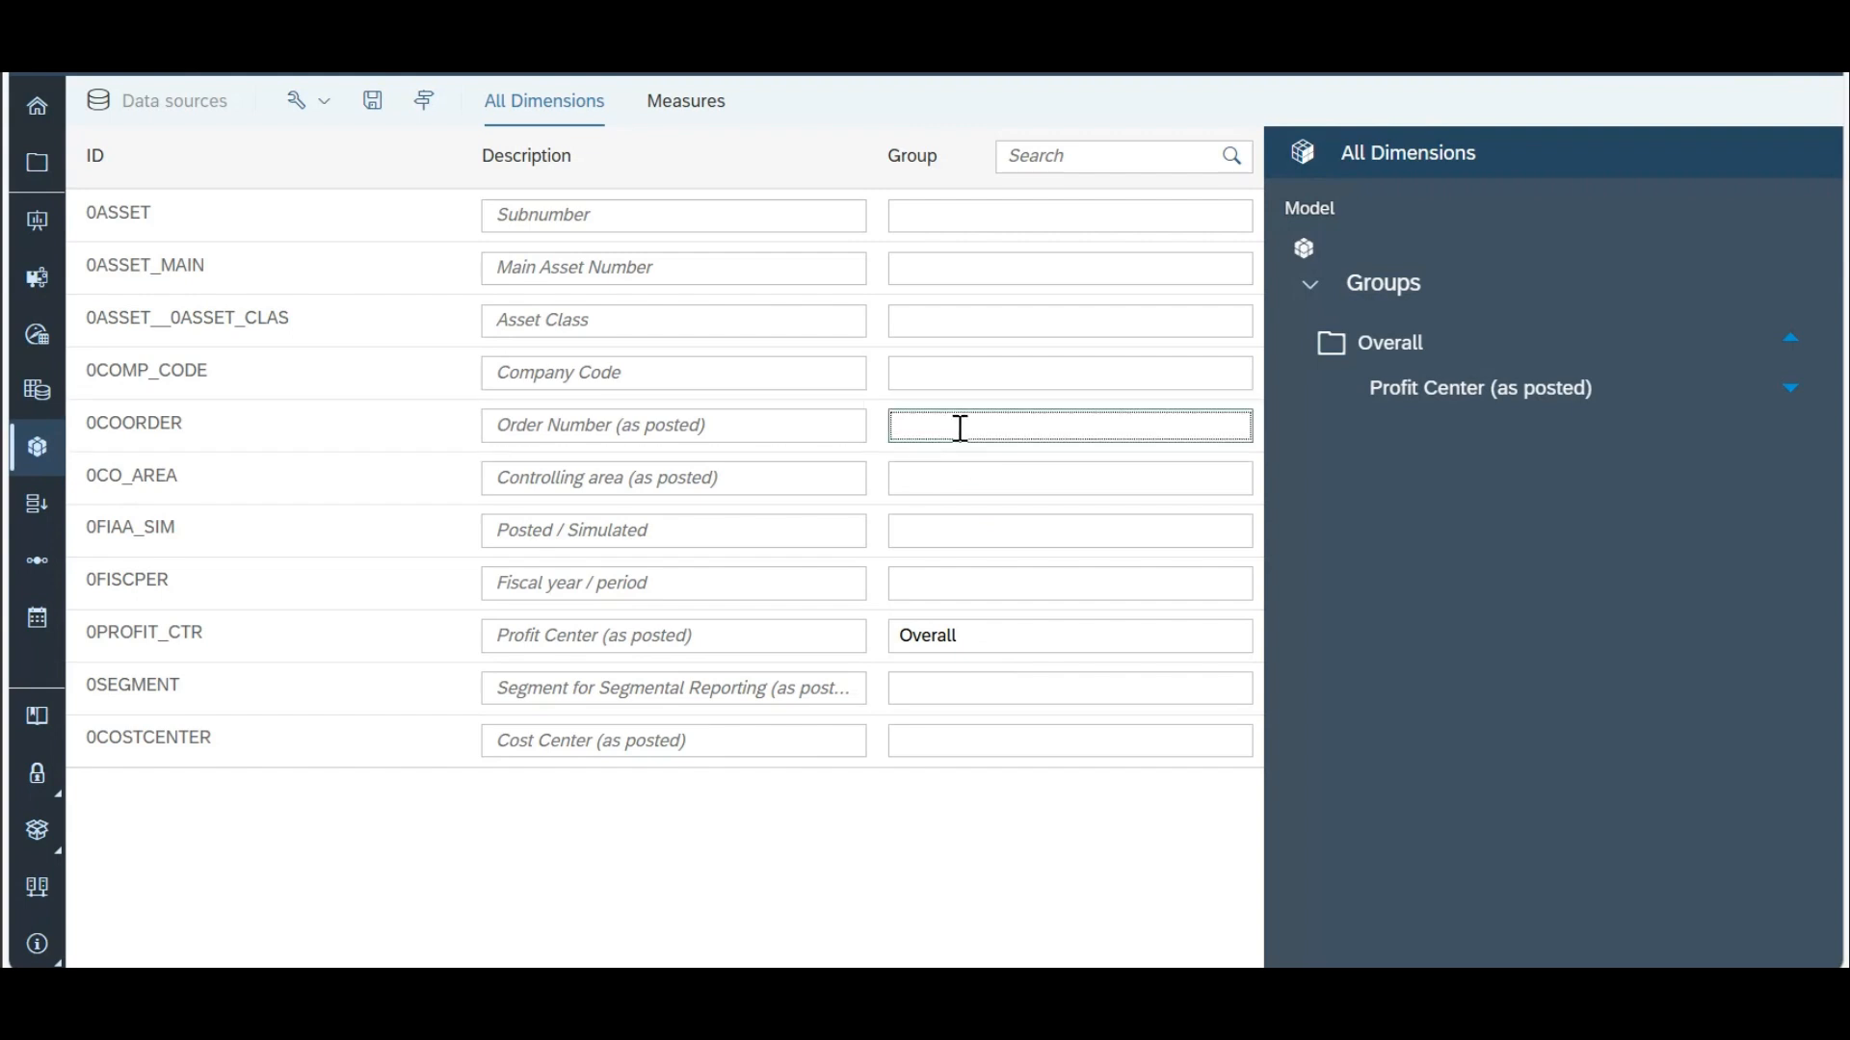
pyautogui.write('Overall')
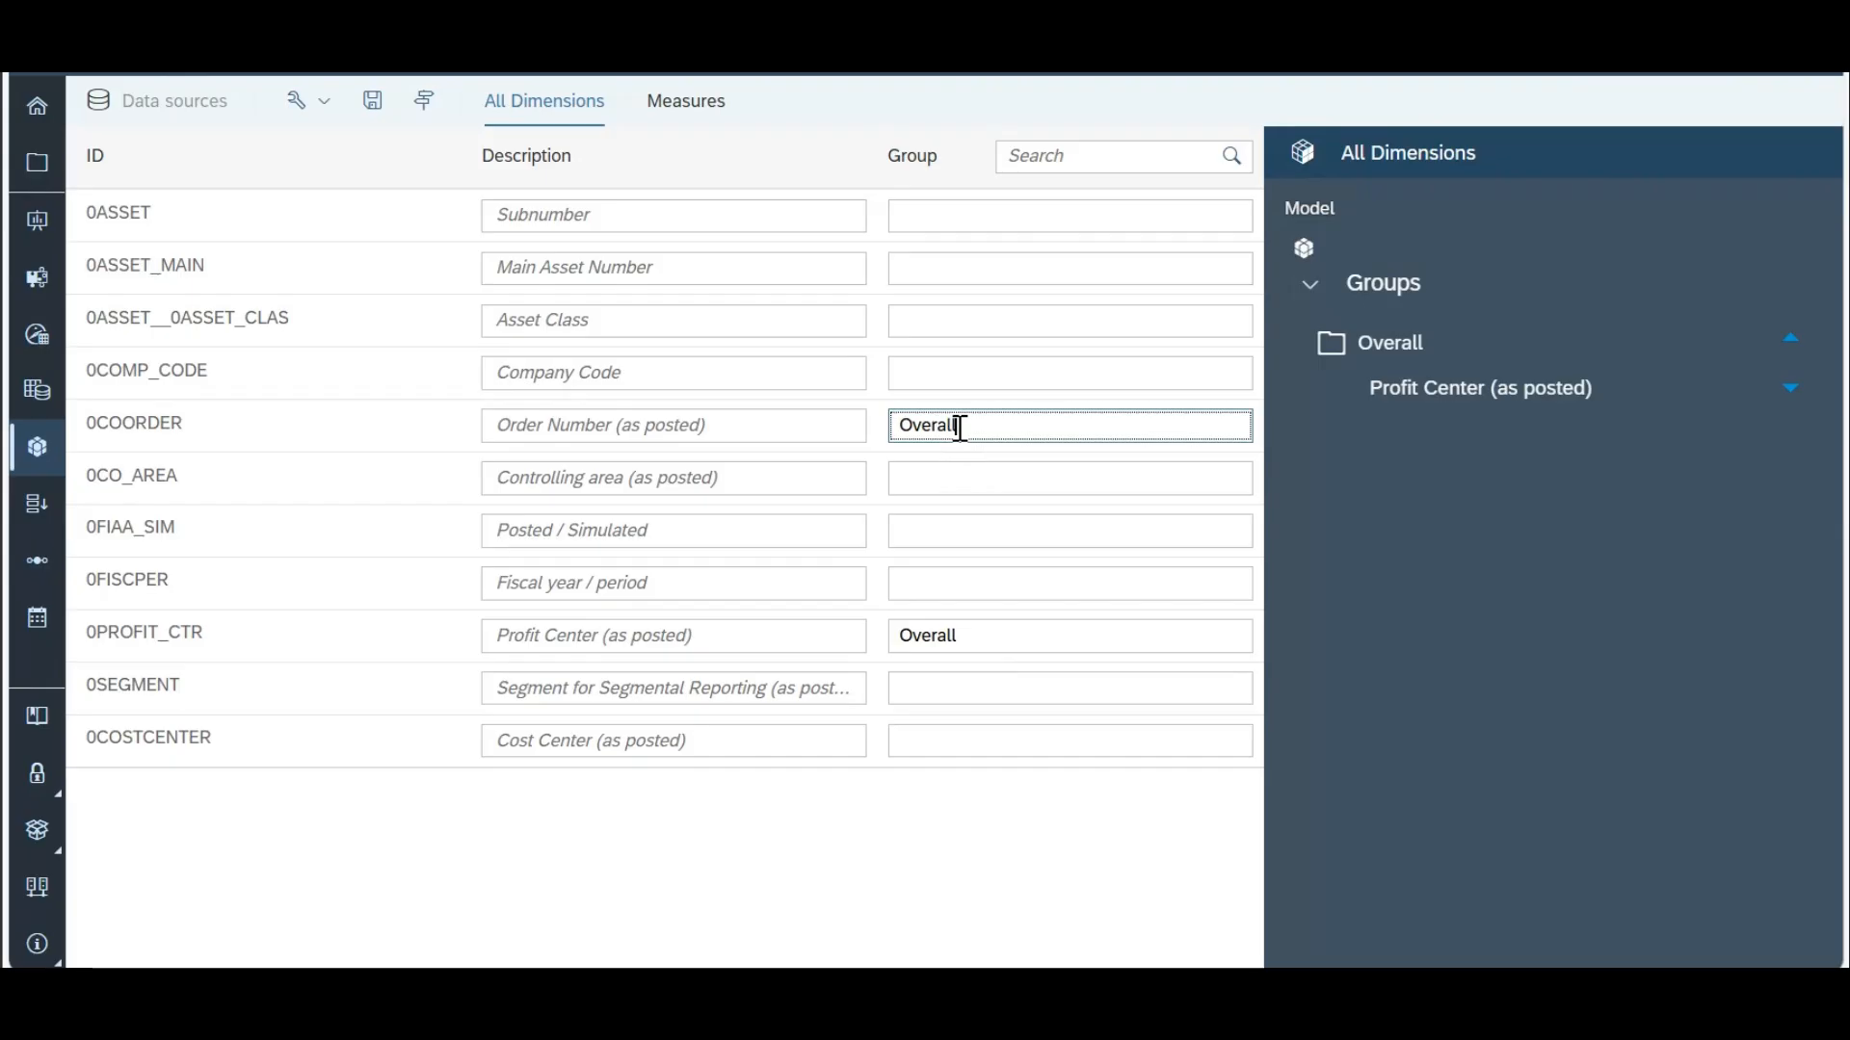
pyautogui.click(980, 376)
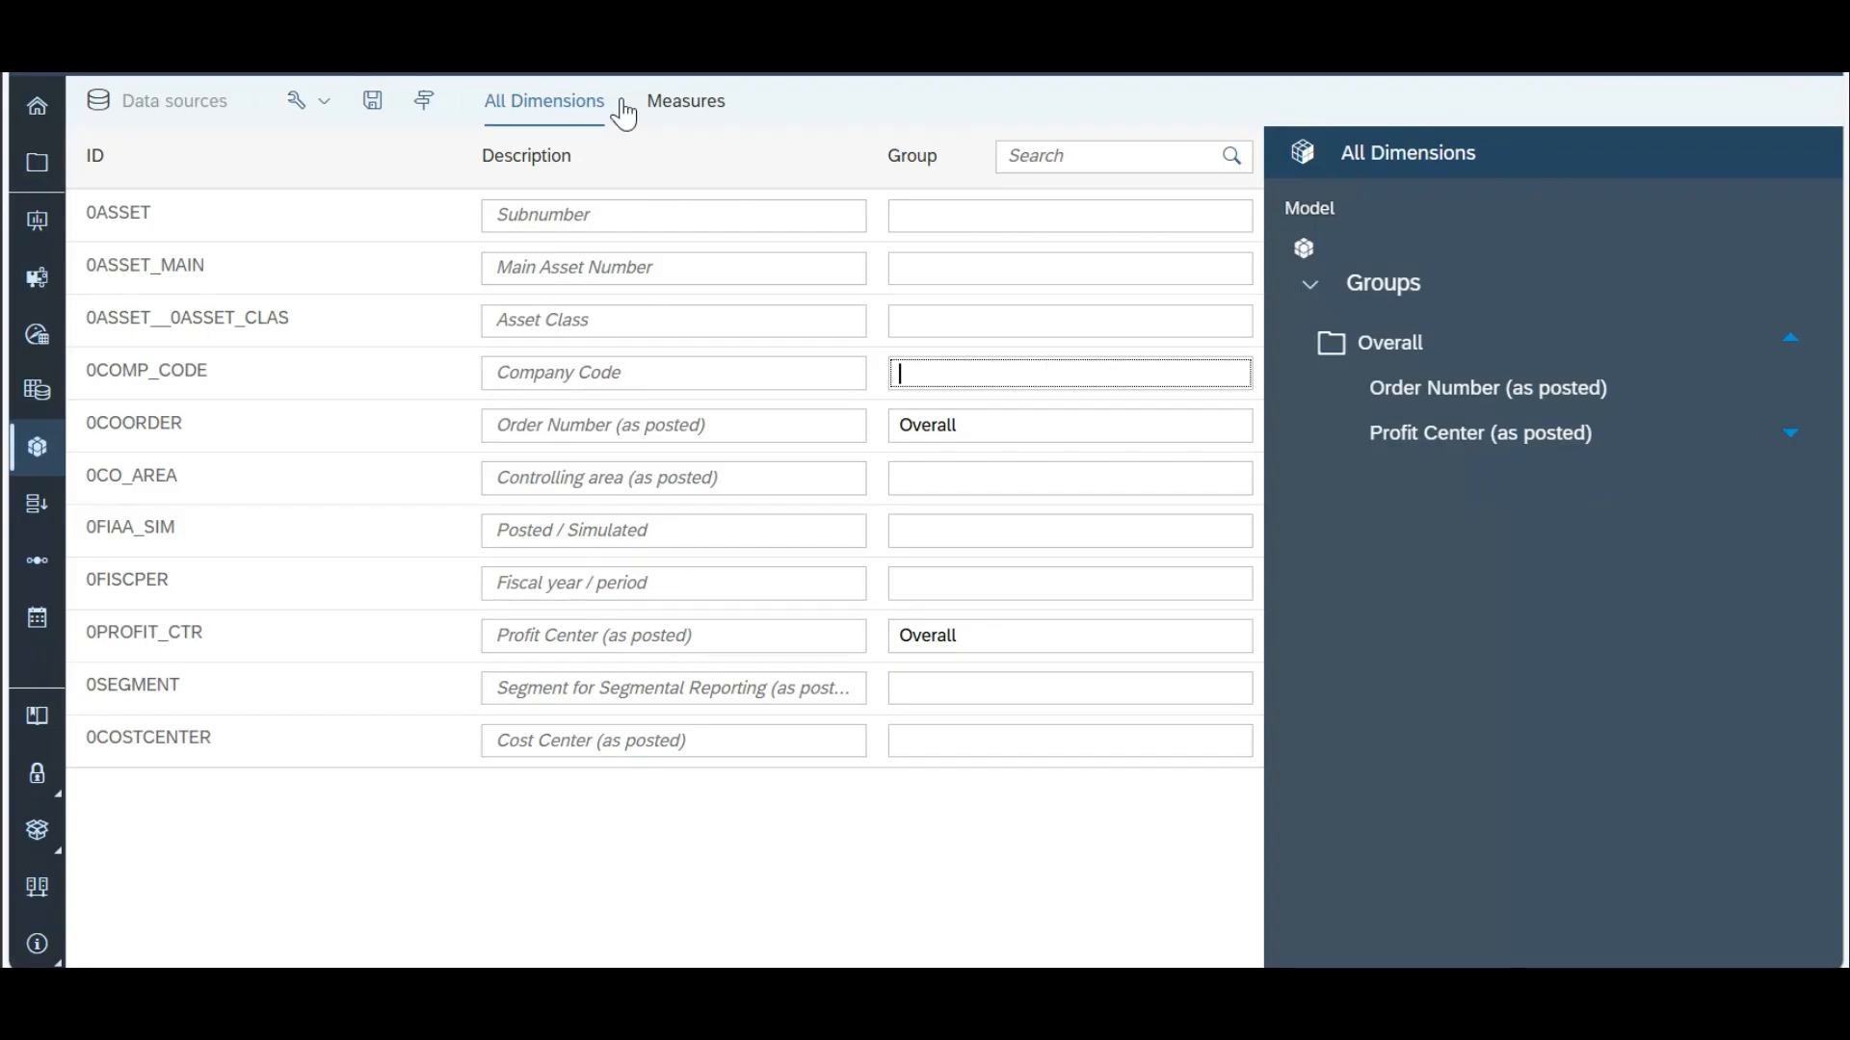
pyautogui.click(706, 106)
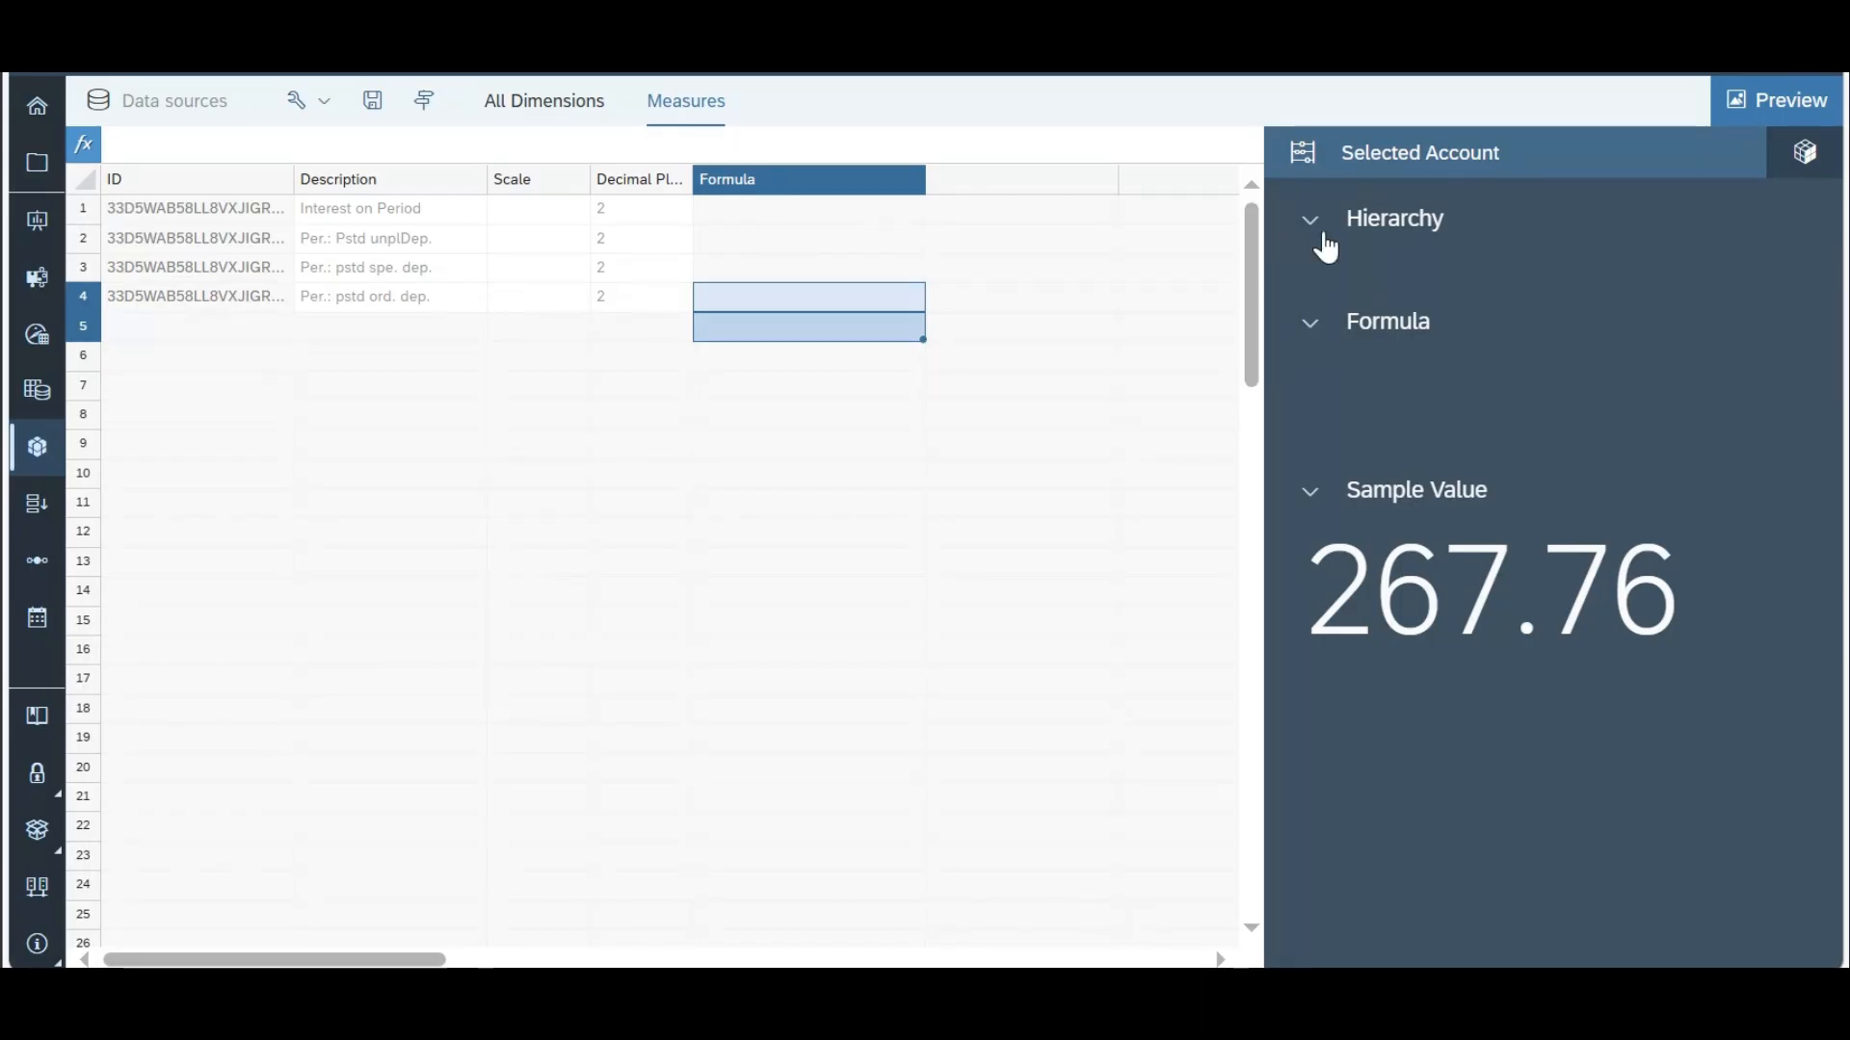
pyautogui.click(540, 108)
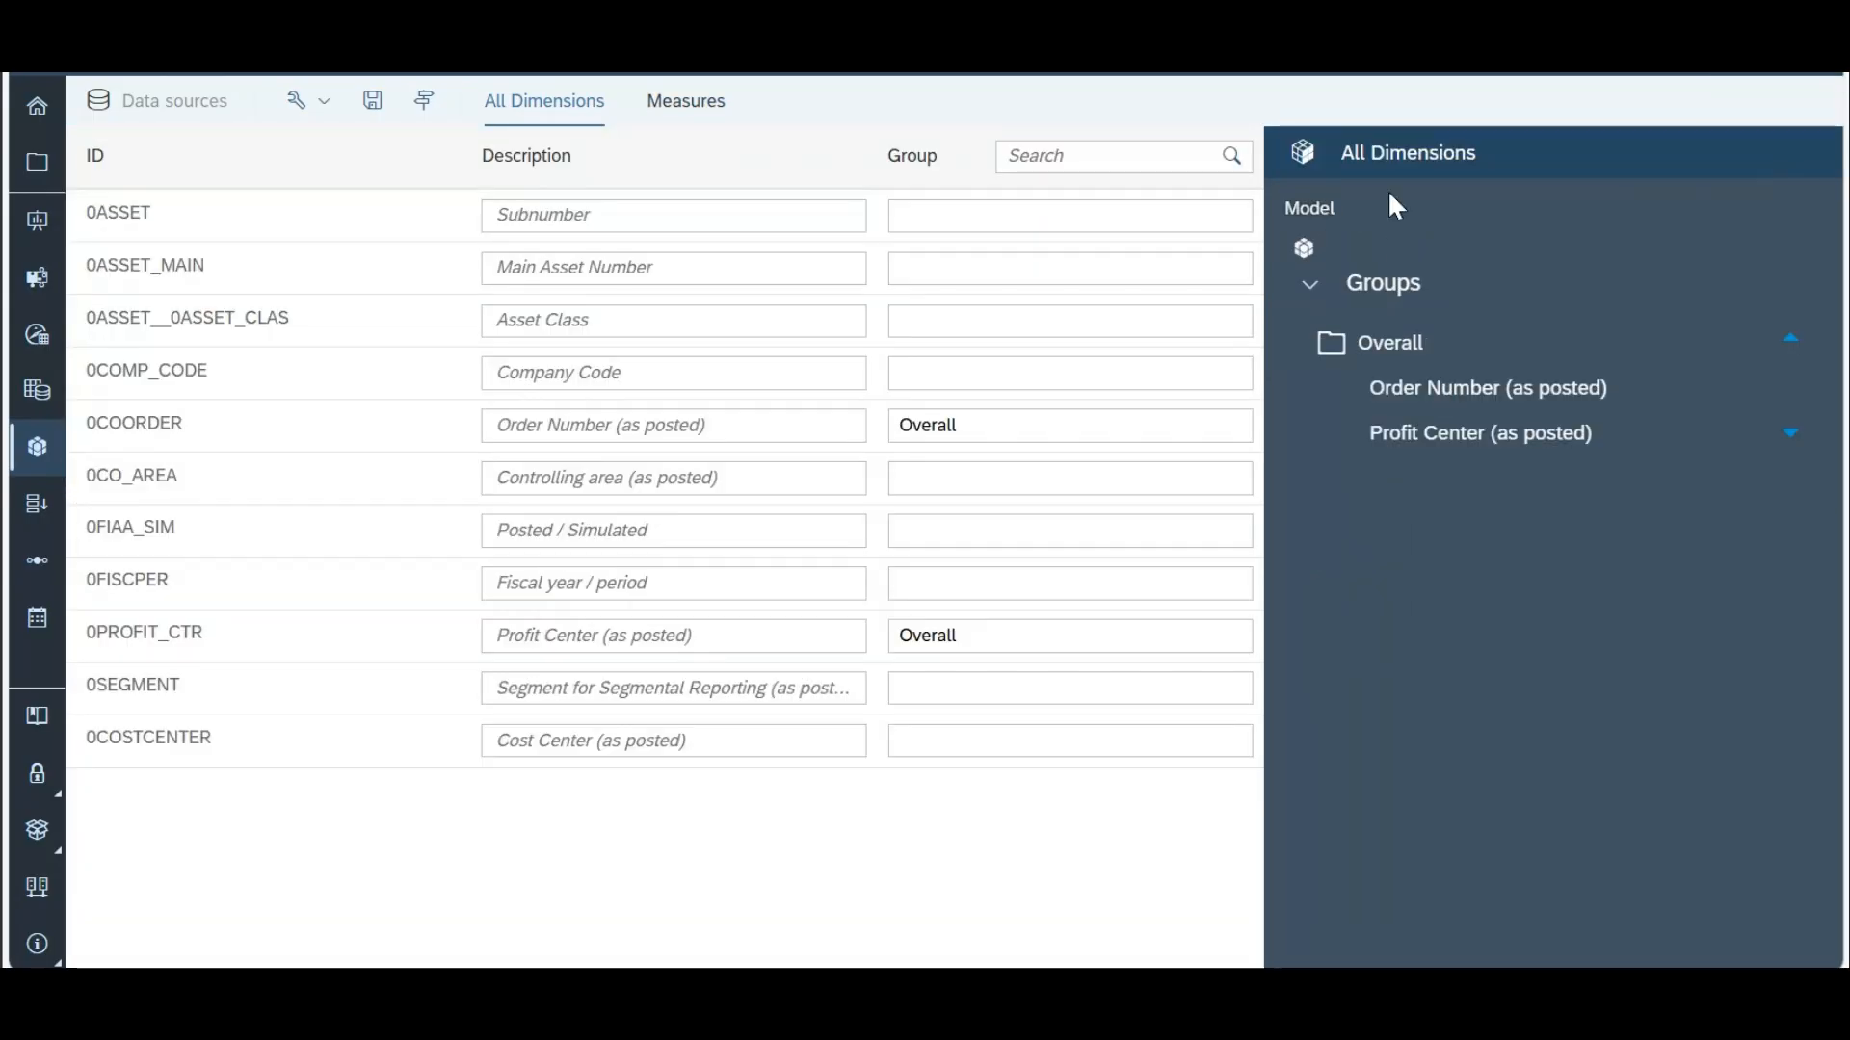
pyautogui.click(431, 114)
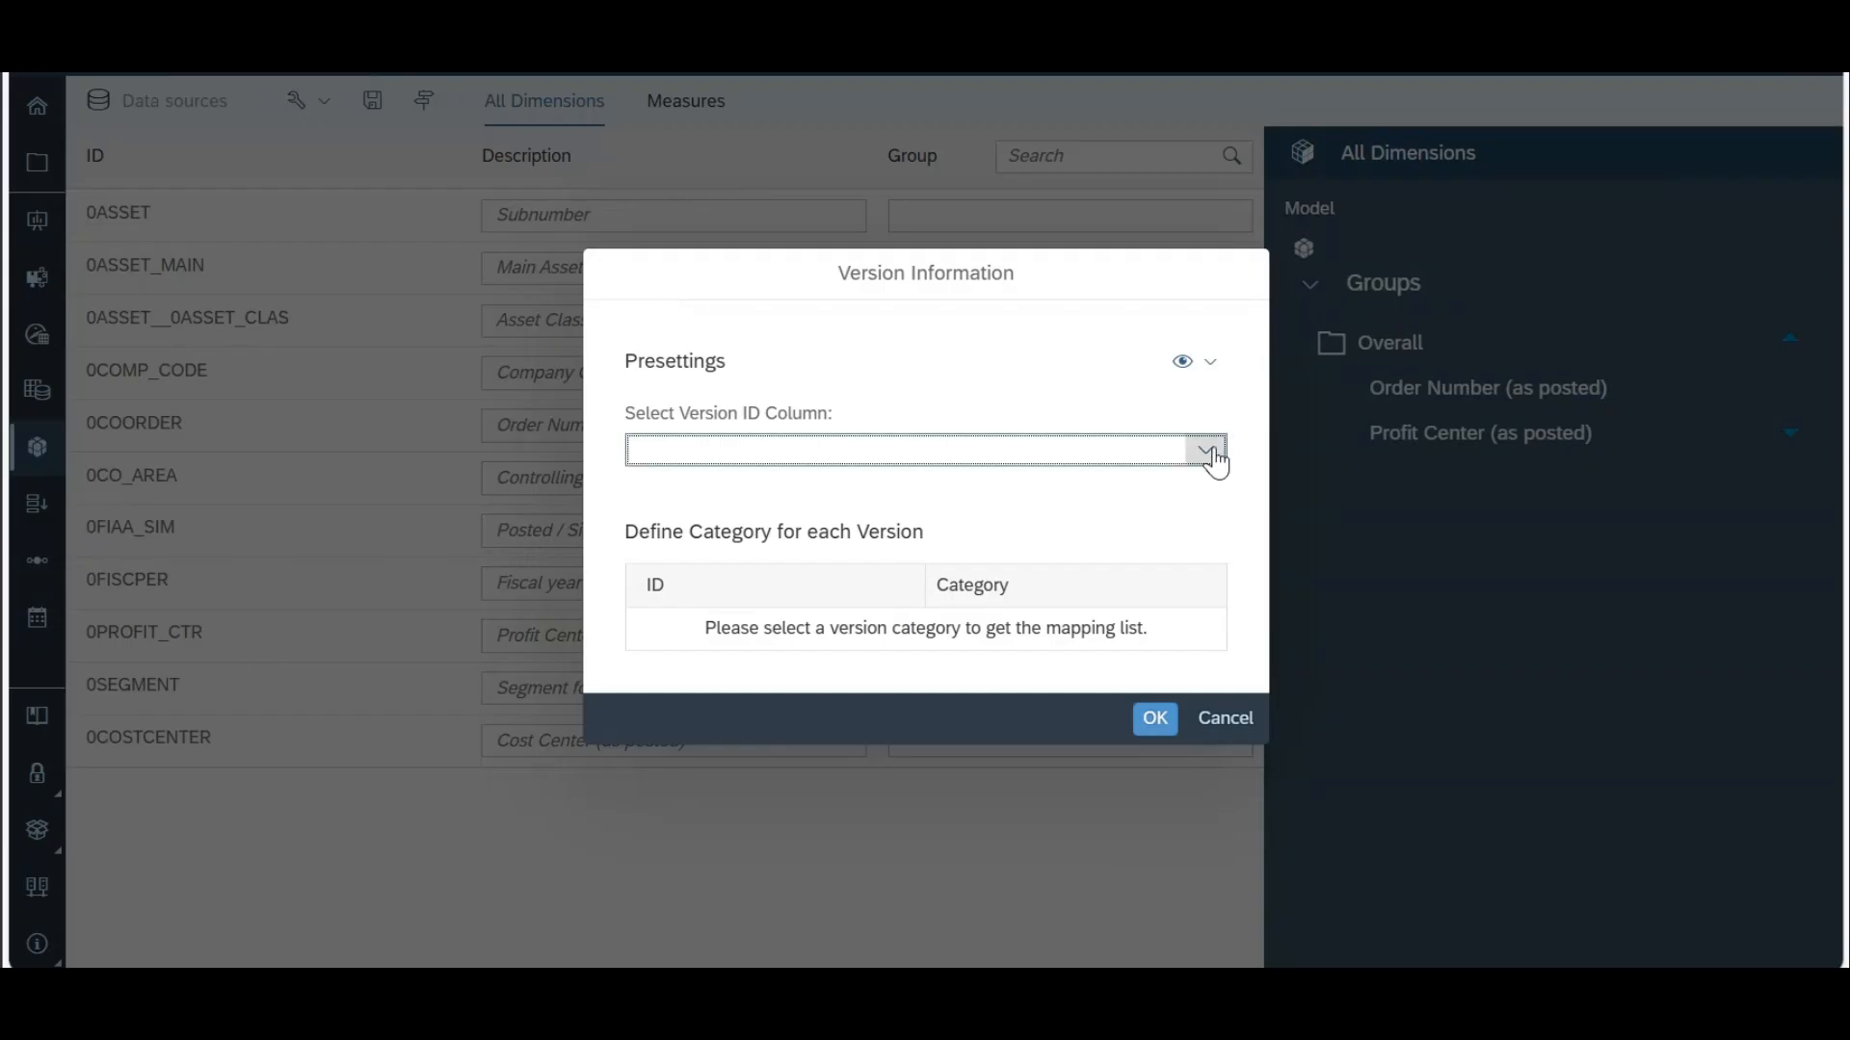
pyautogui.click(1206, 450)
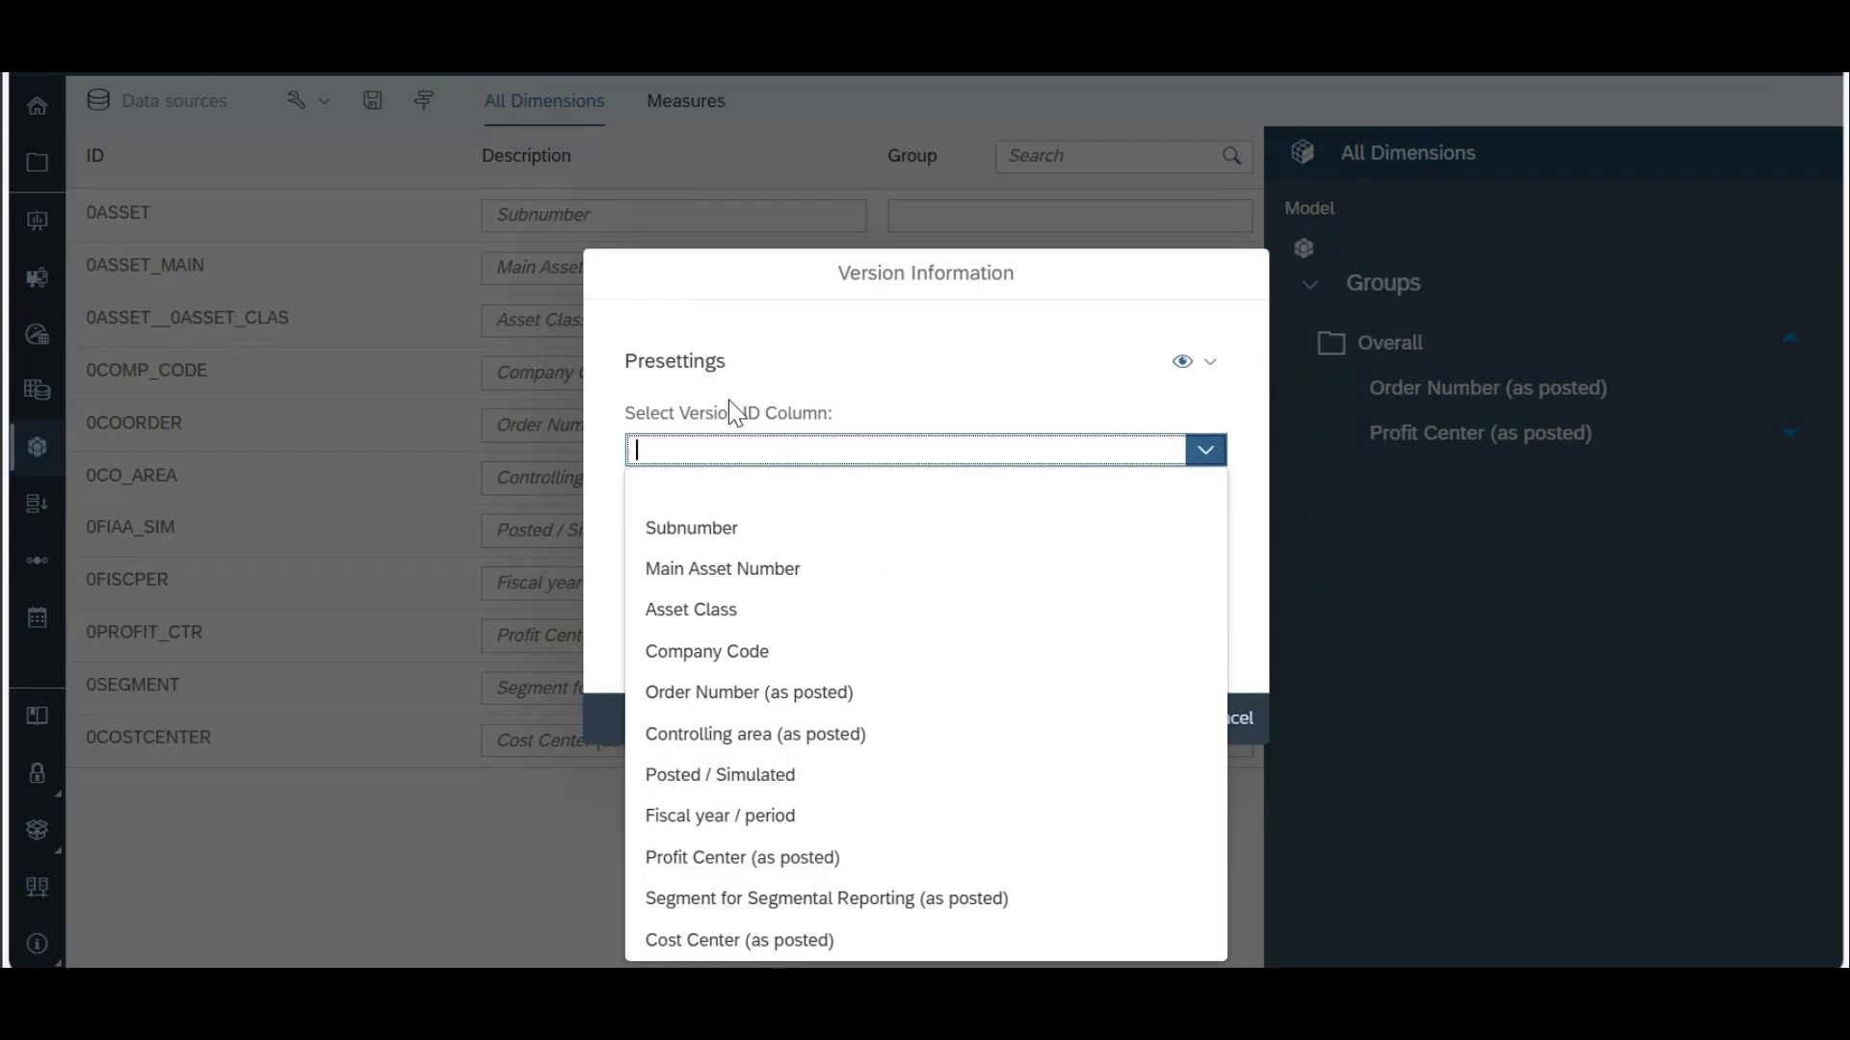
pyautogui.click(684, 401)
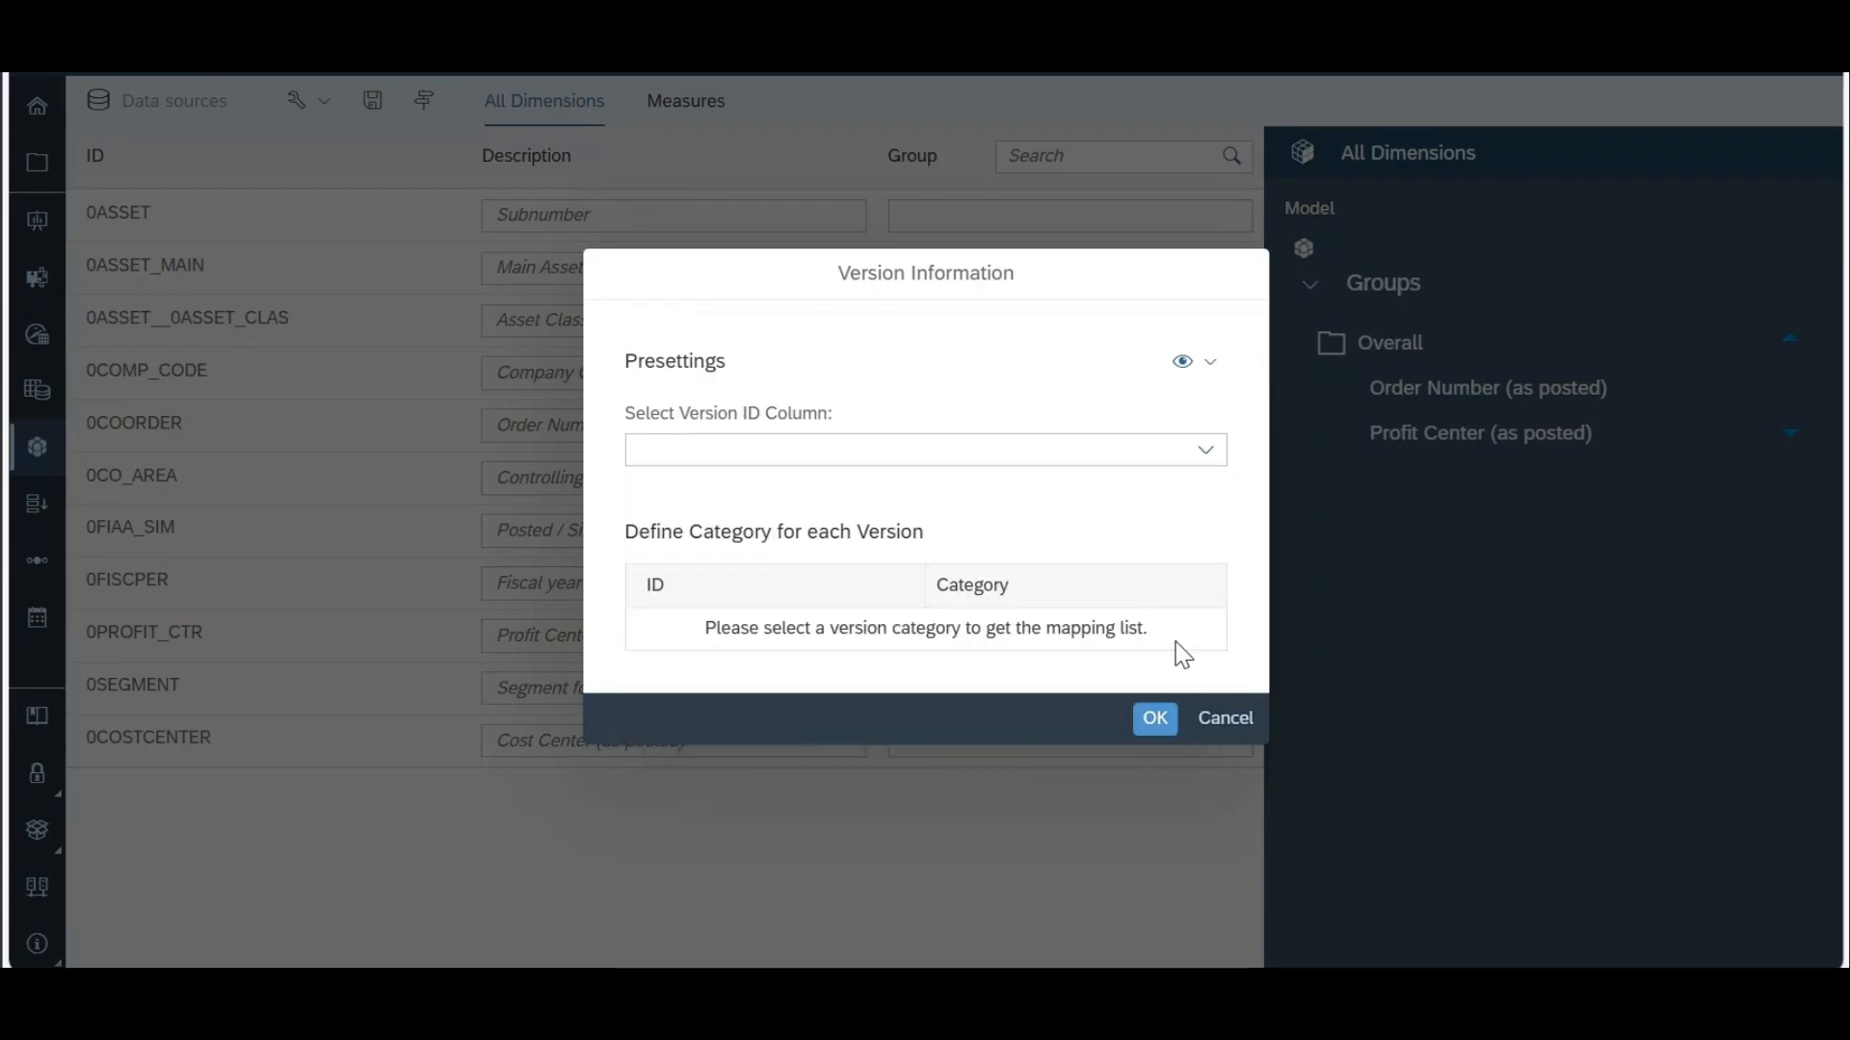
pyautogui.click(1228, 719)
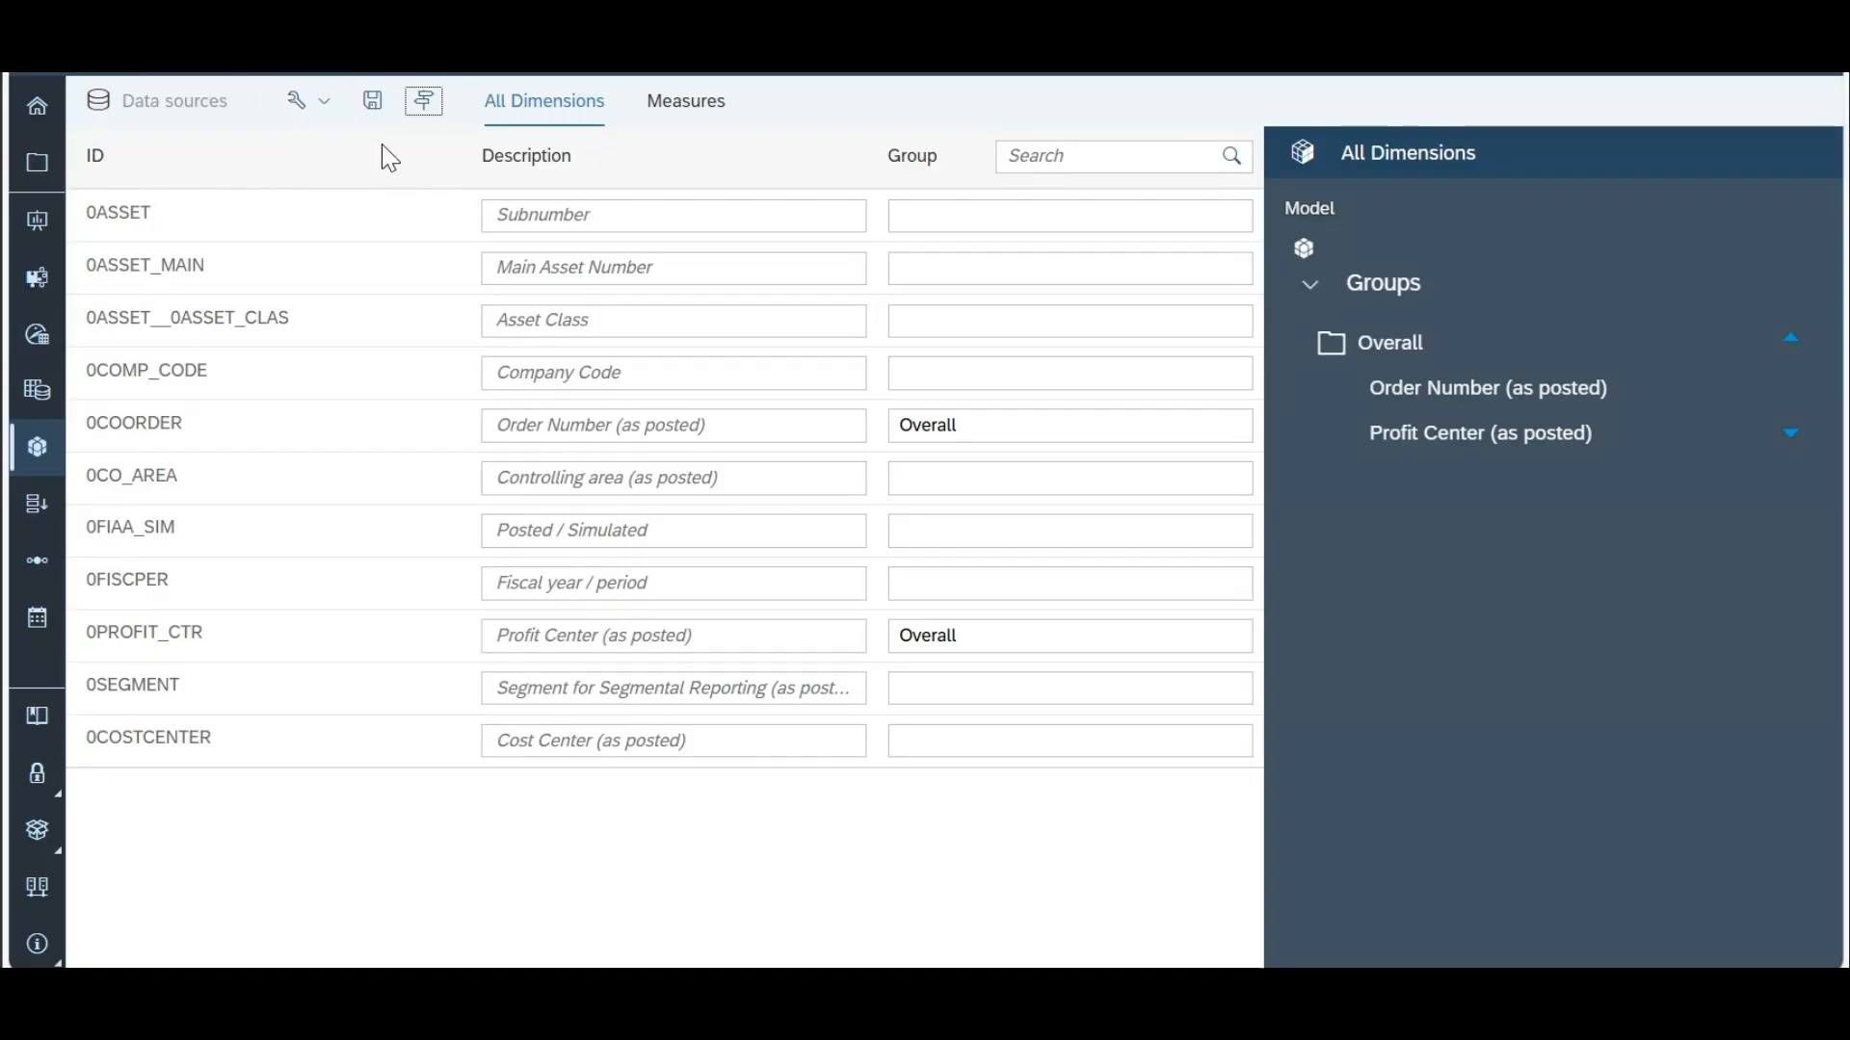
# Step: Open the model preferences and set the description to Test Live Model
pyautogui.click(374, 111)
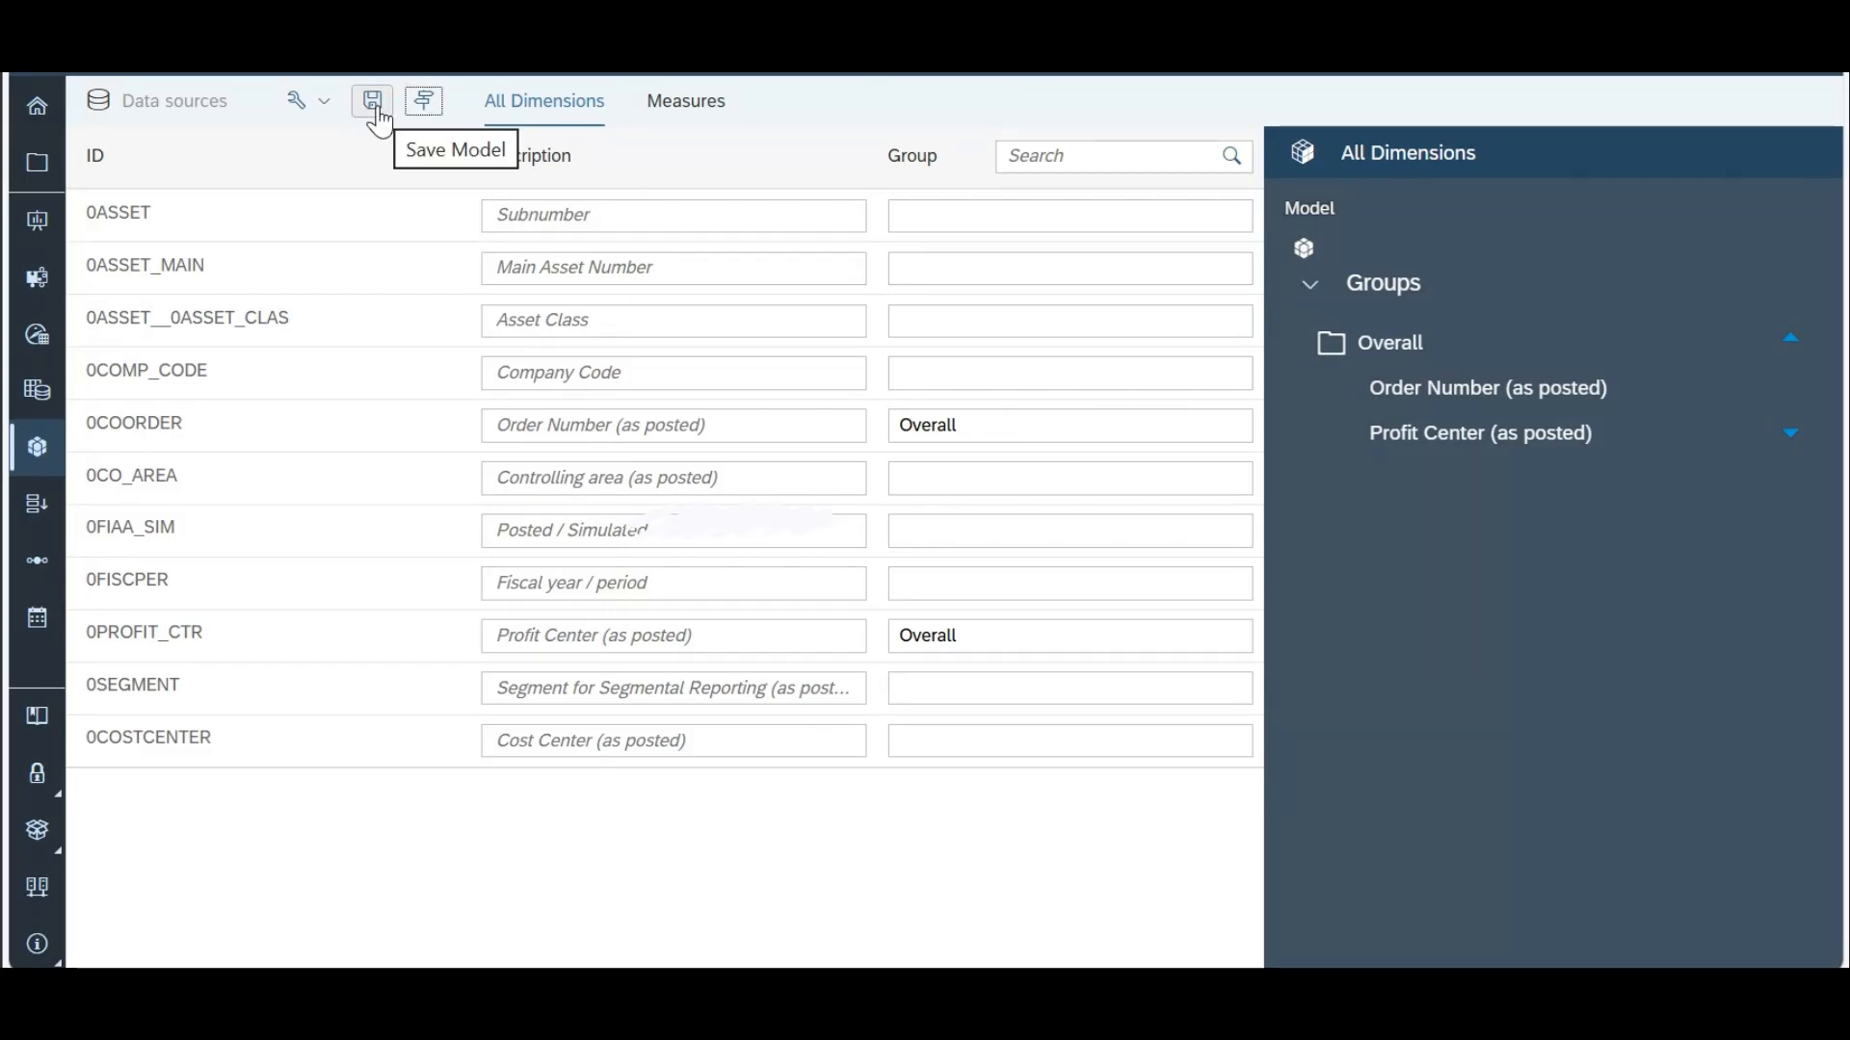
pyautogui.click(323, 101)
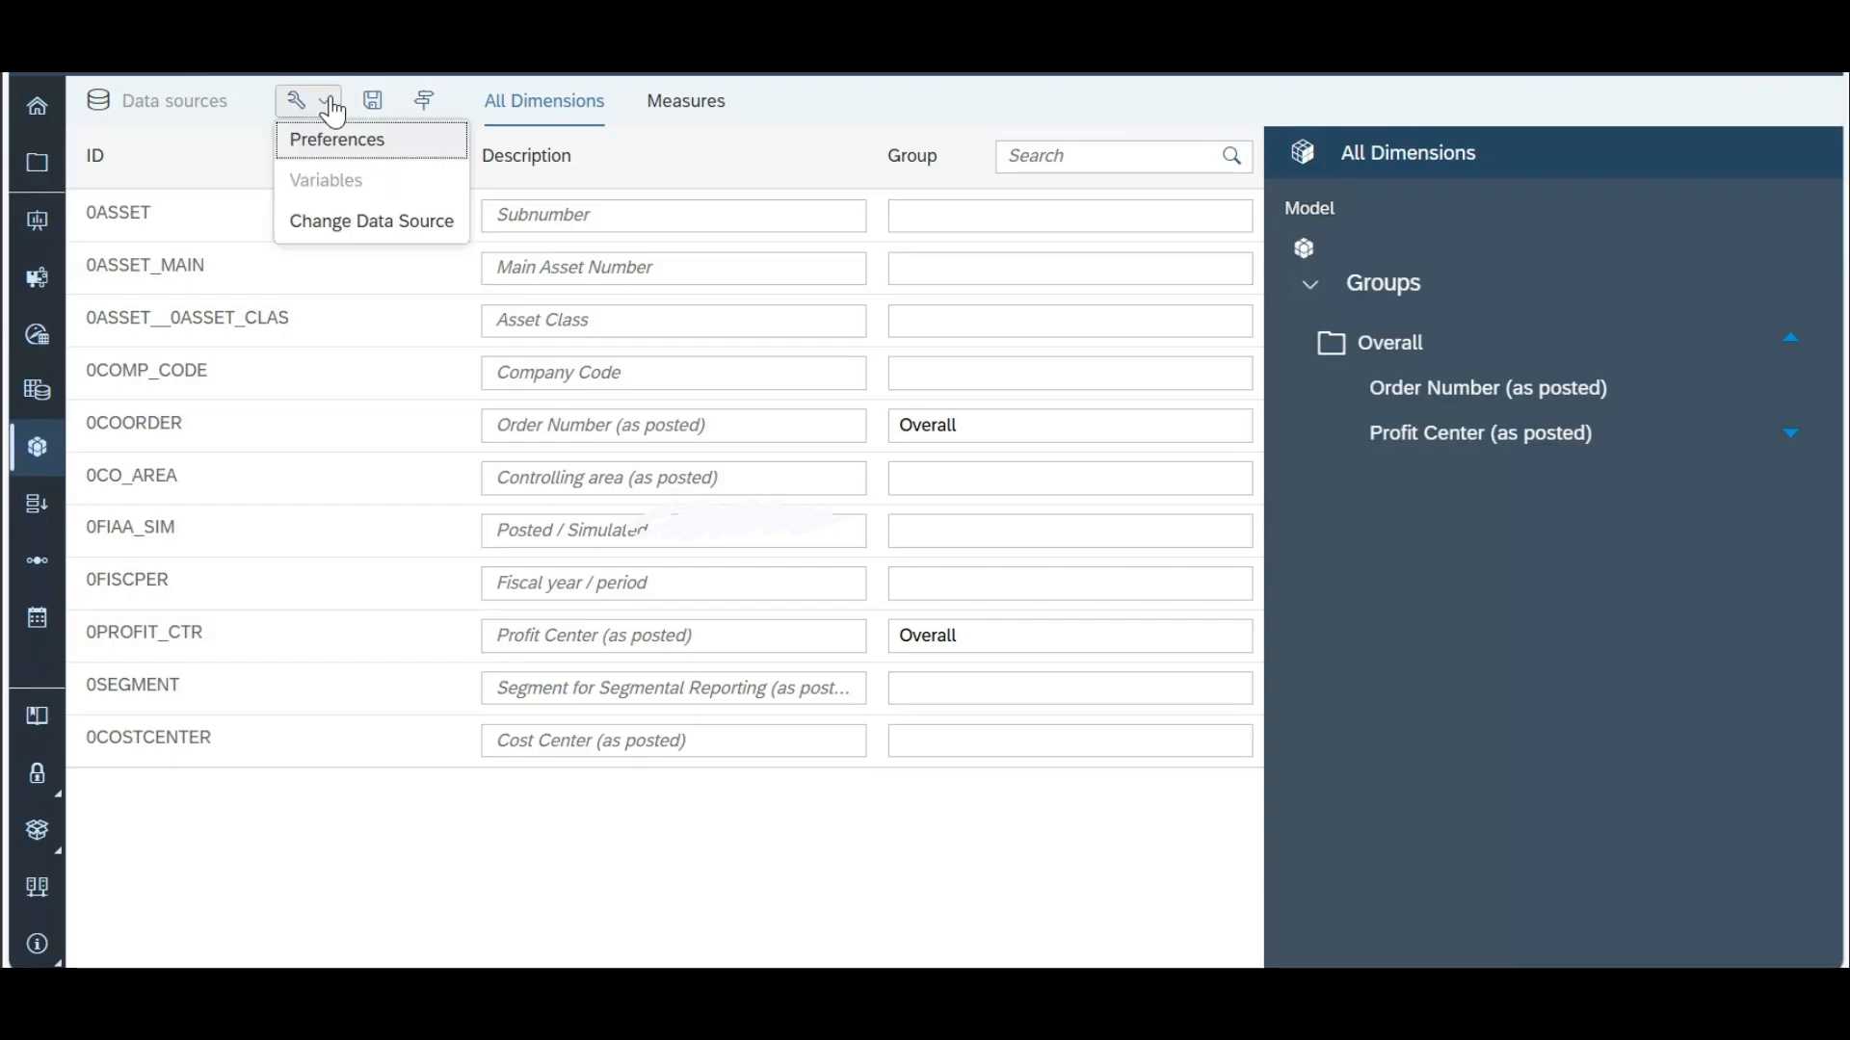
pyautogui.click(351, 140)
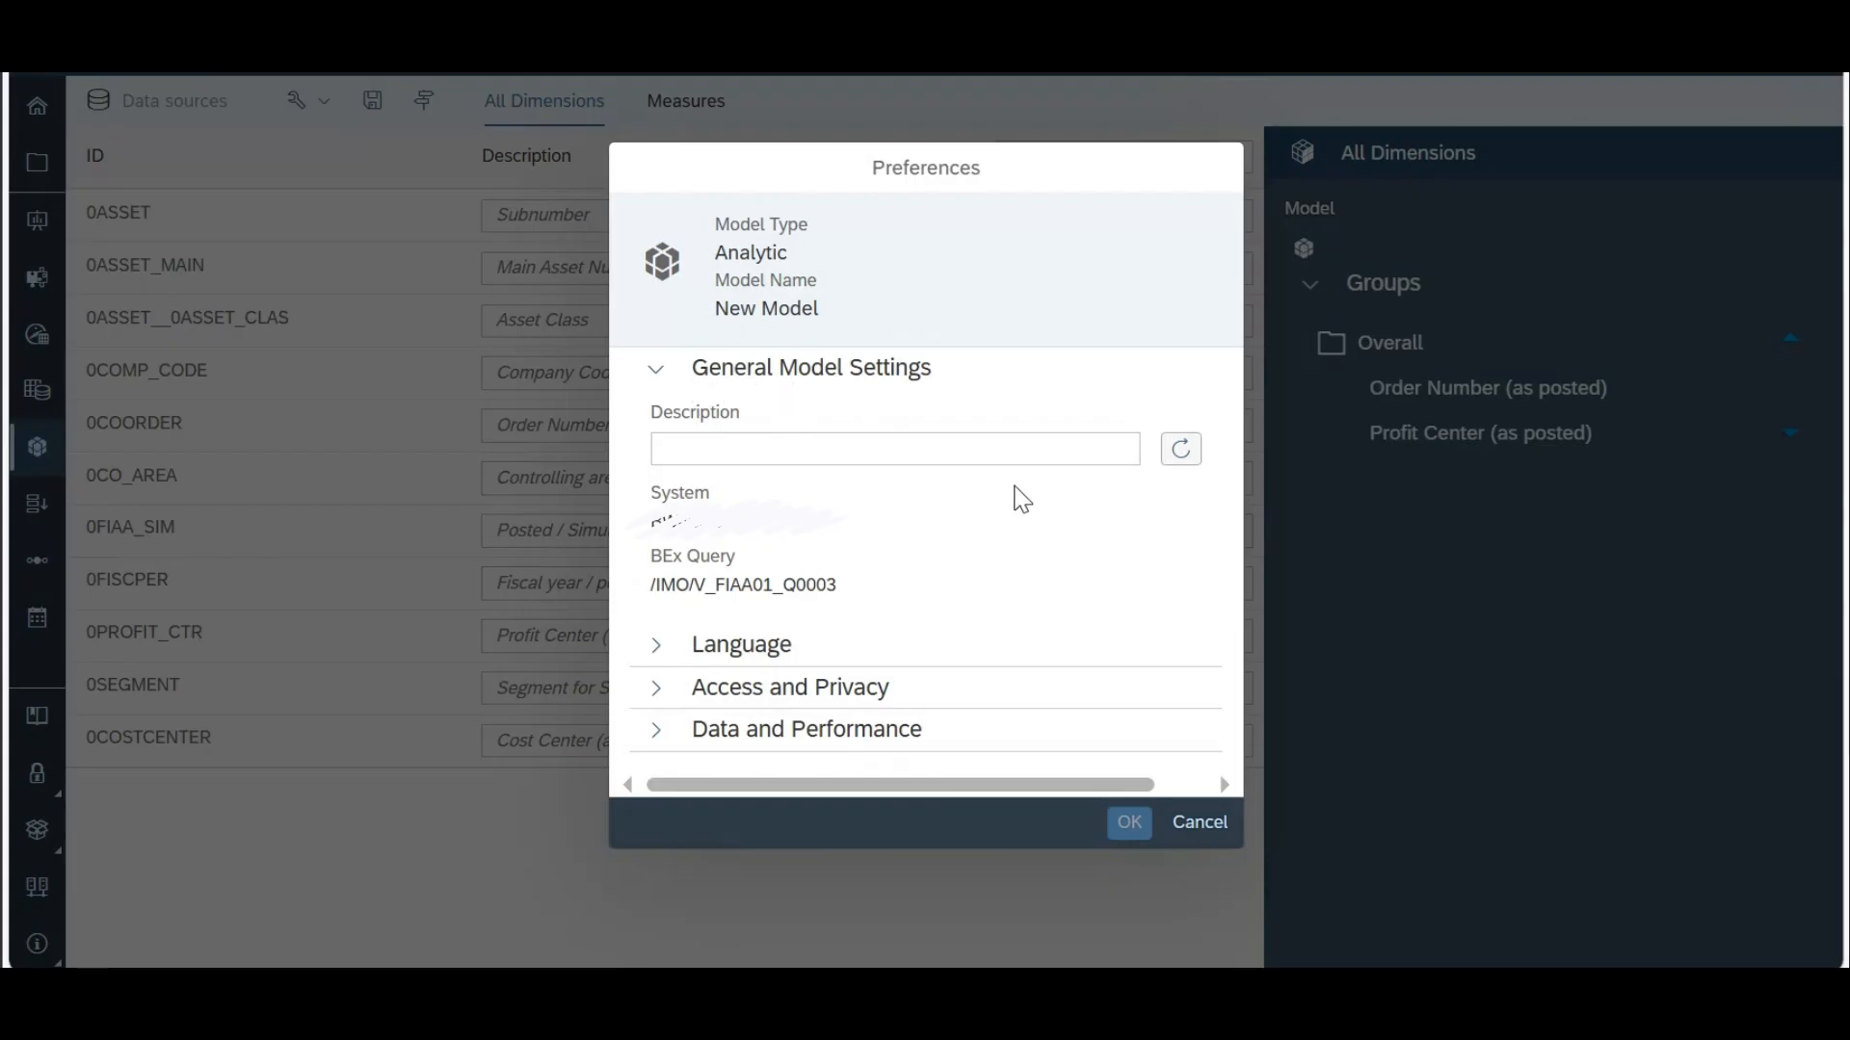
pyautogui.click(1008, 447)
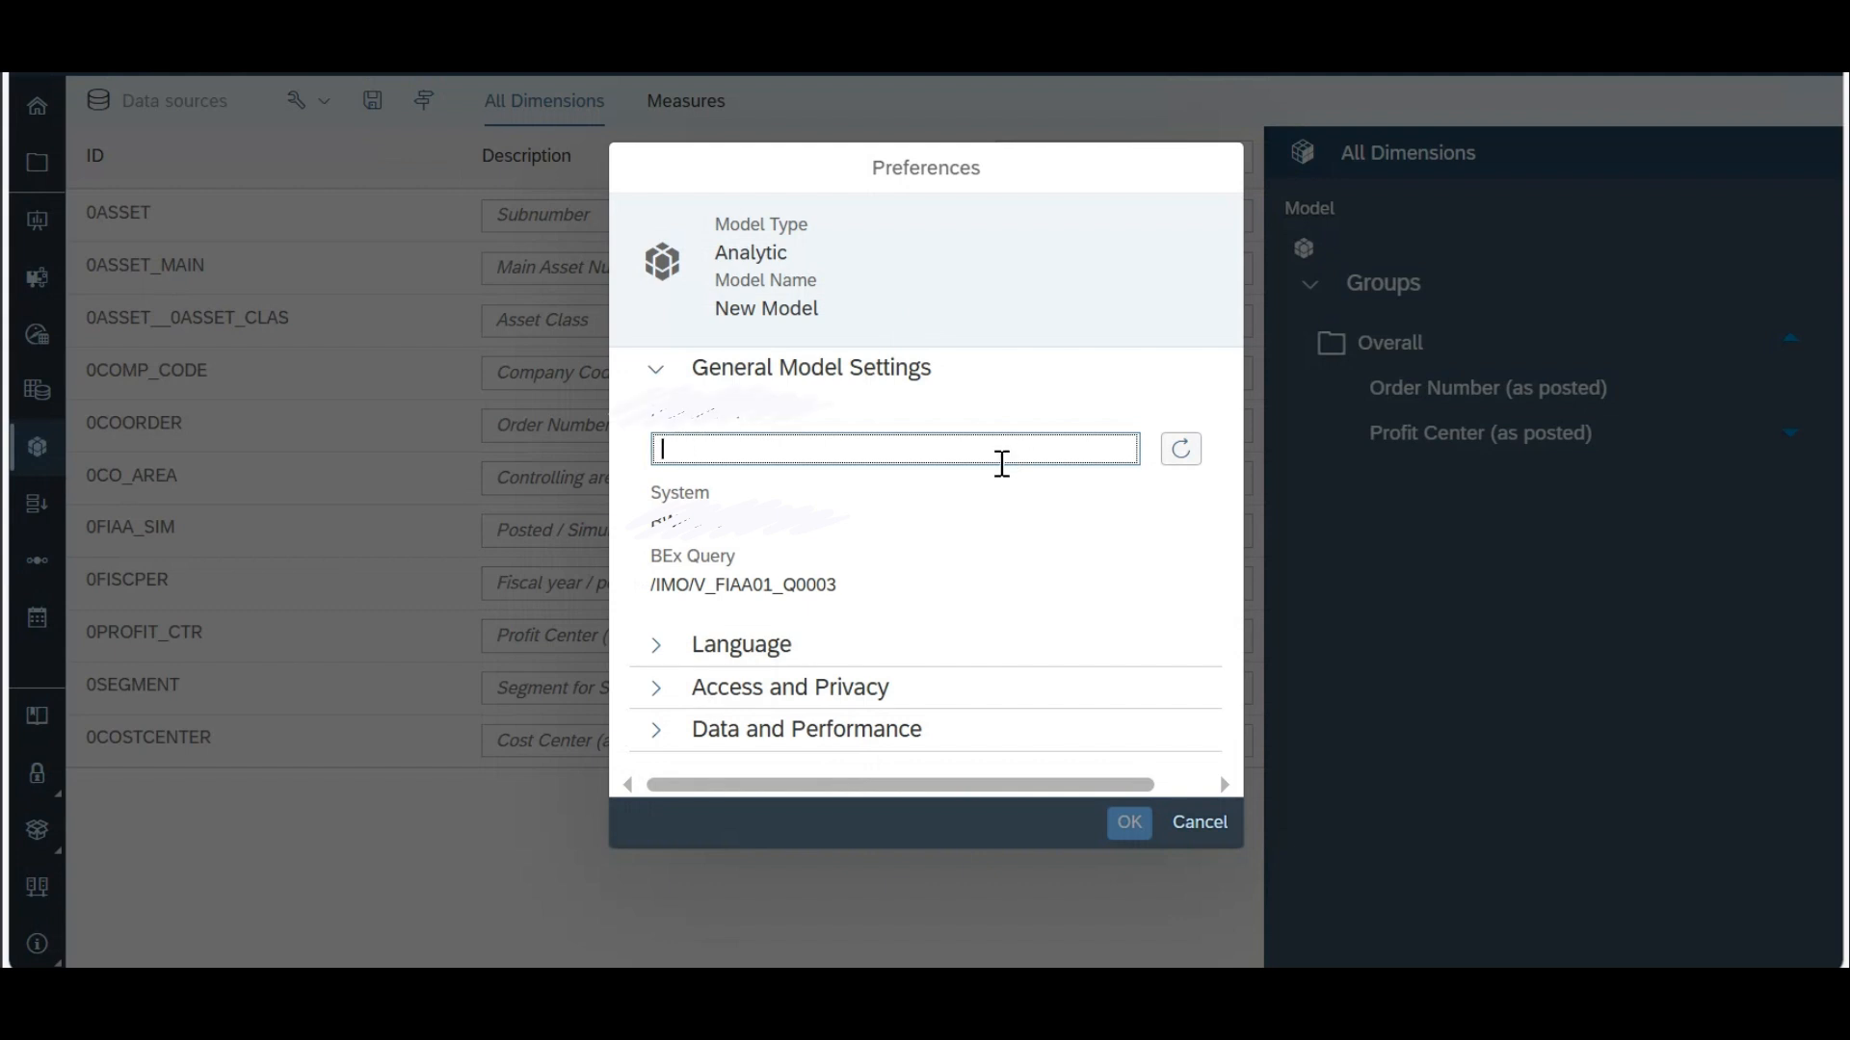
pyautogui.write('Test')
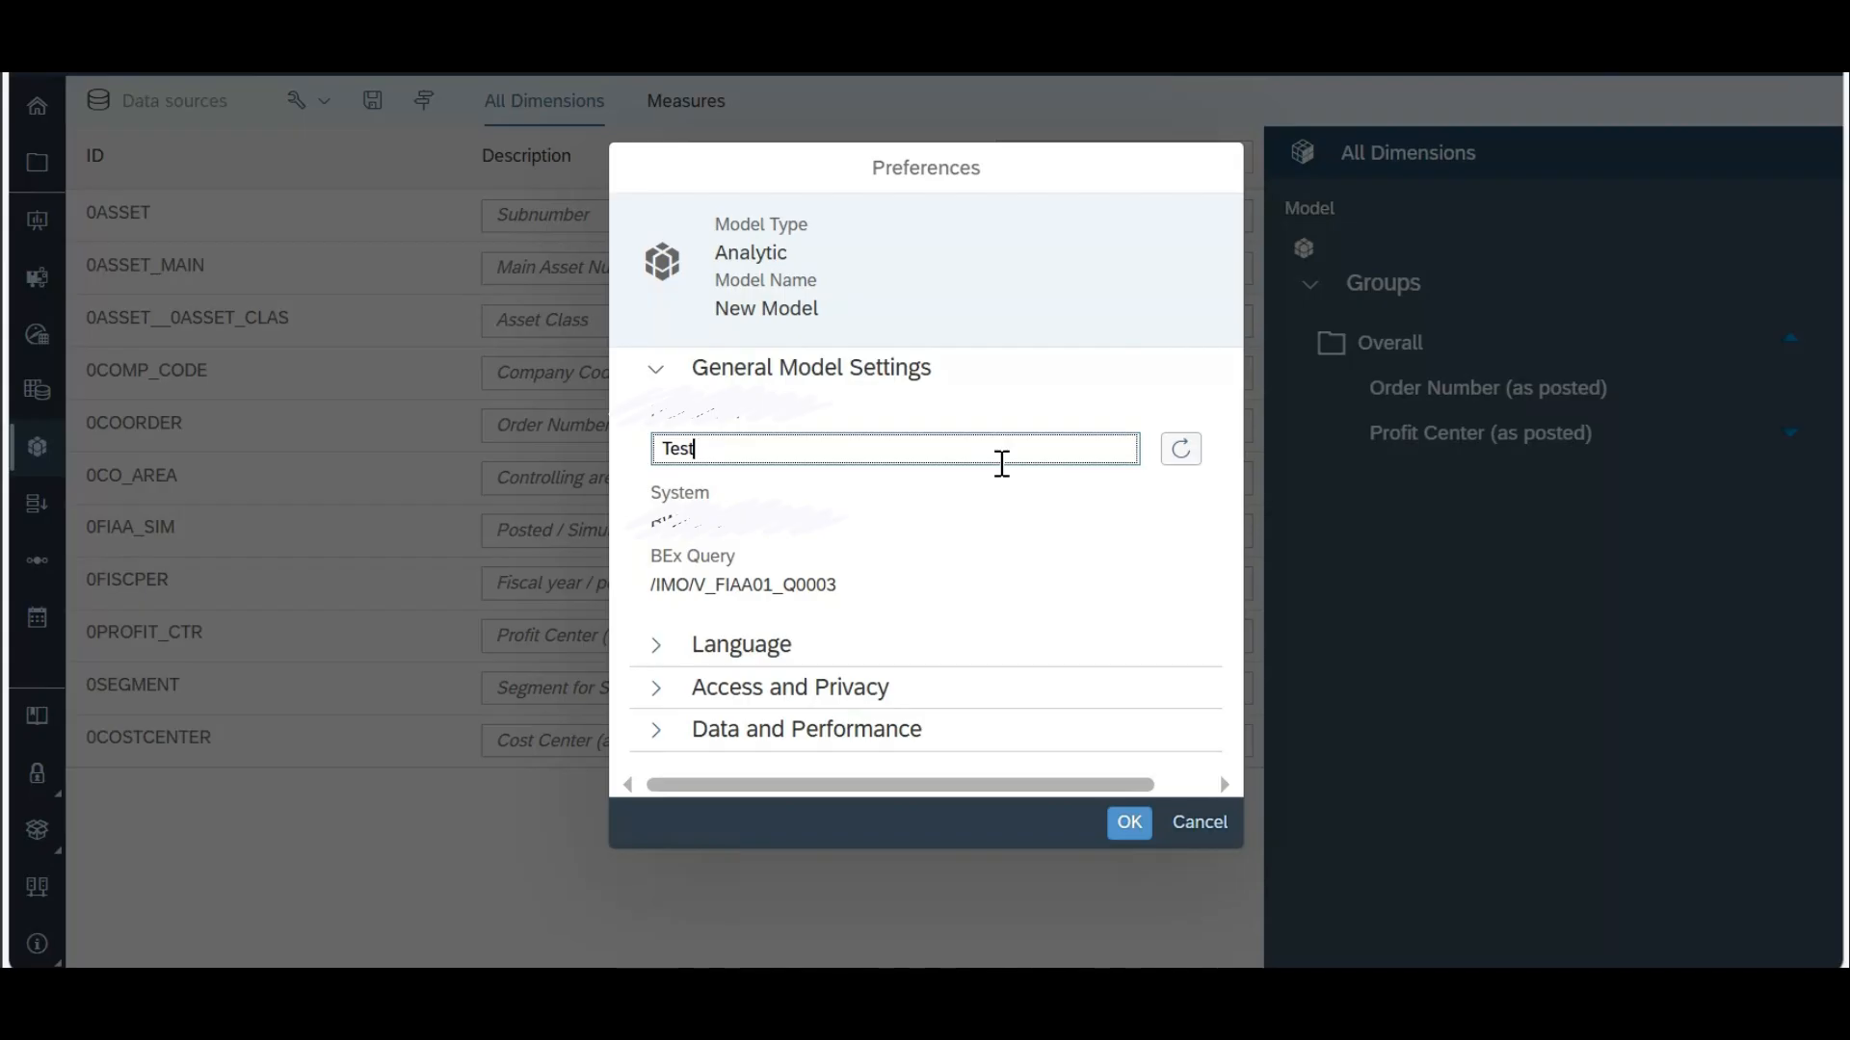
pyautogui.write(' Live Model')
# Step: Expand the Language, Access and Privacy, and Data and Performance sections of the preferences to review them
pyautogui.click(662, 657)
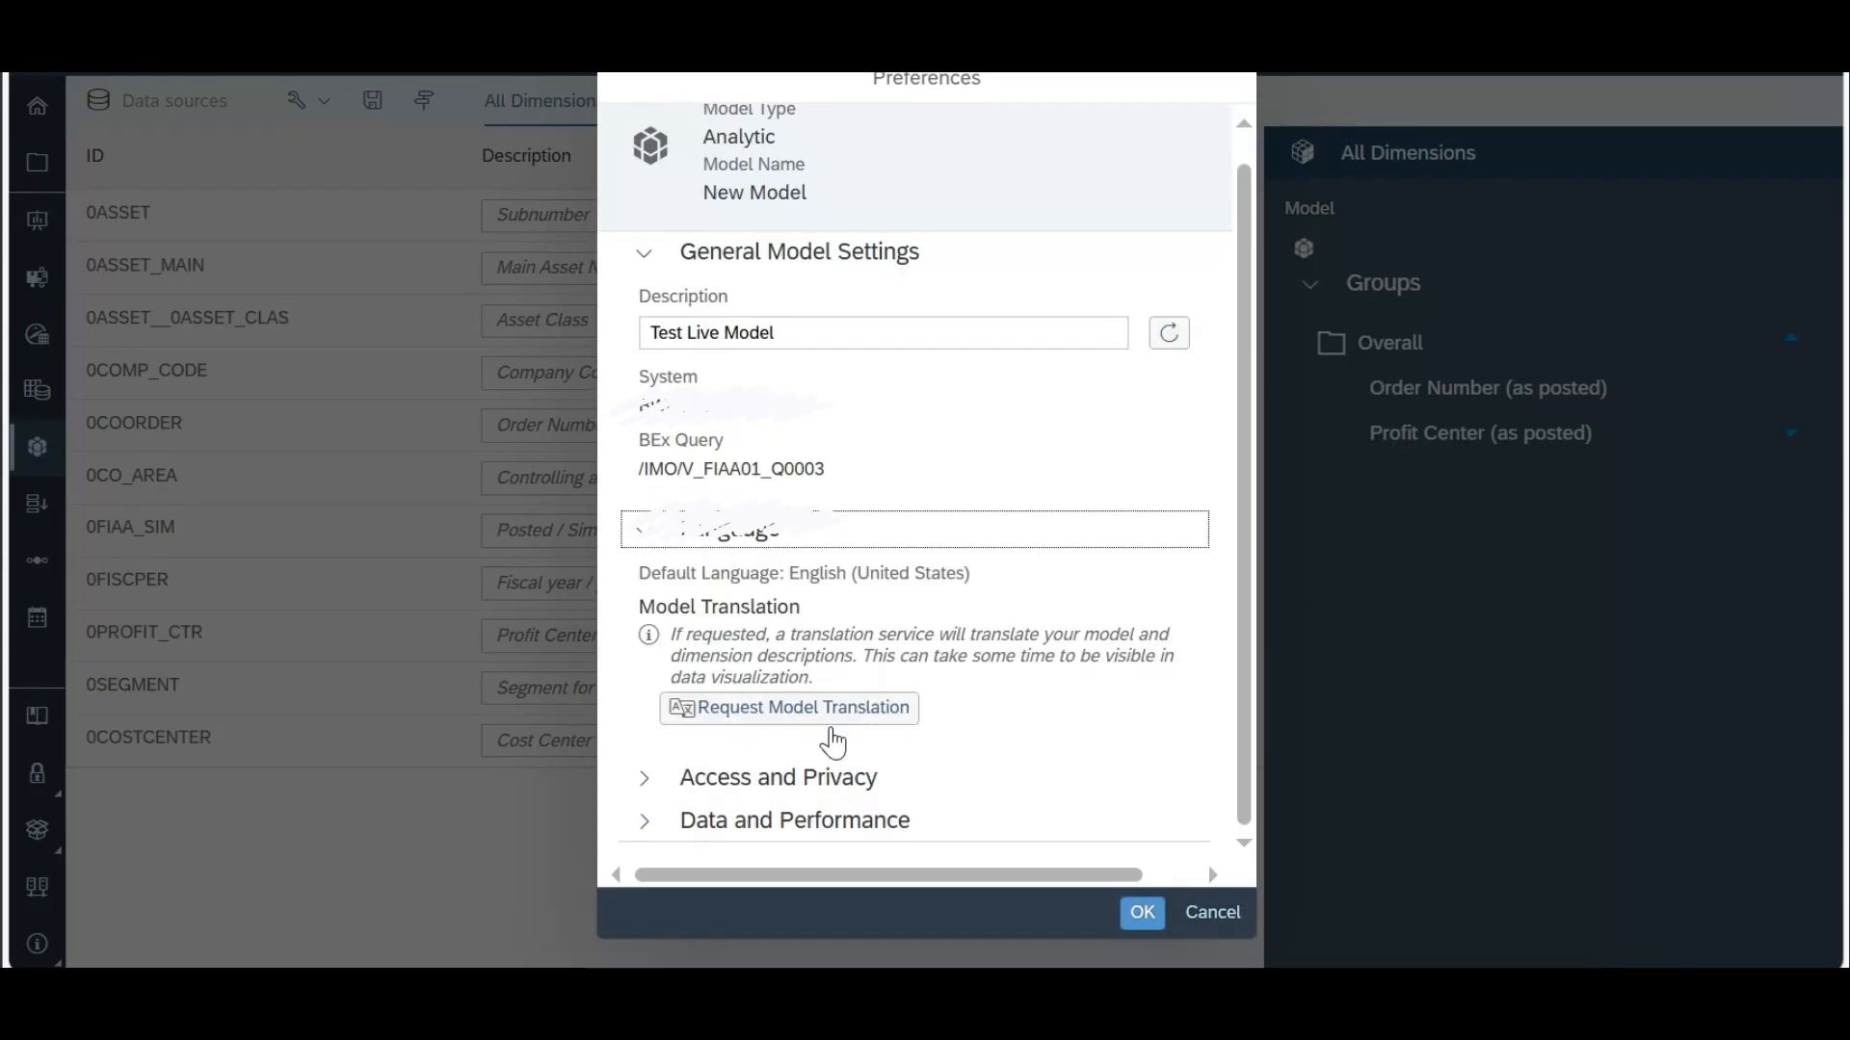
pyautogui.click(643, 785)
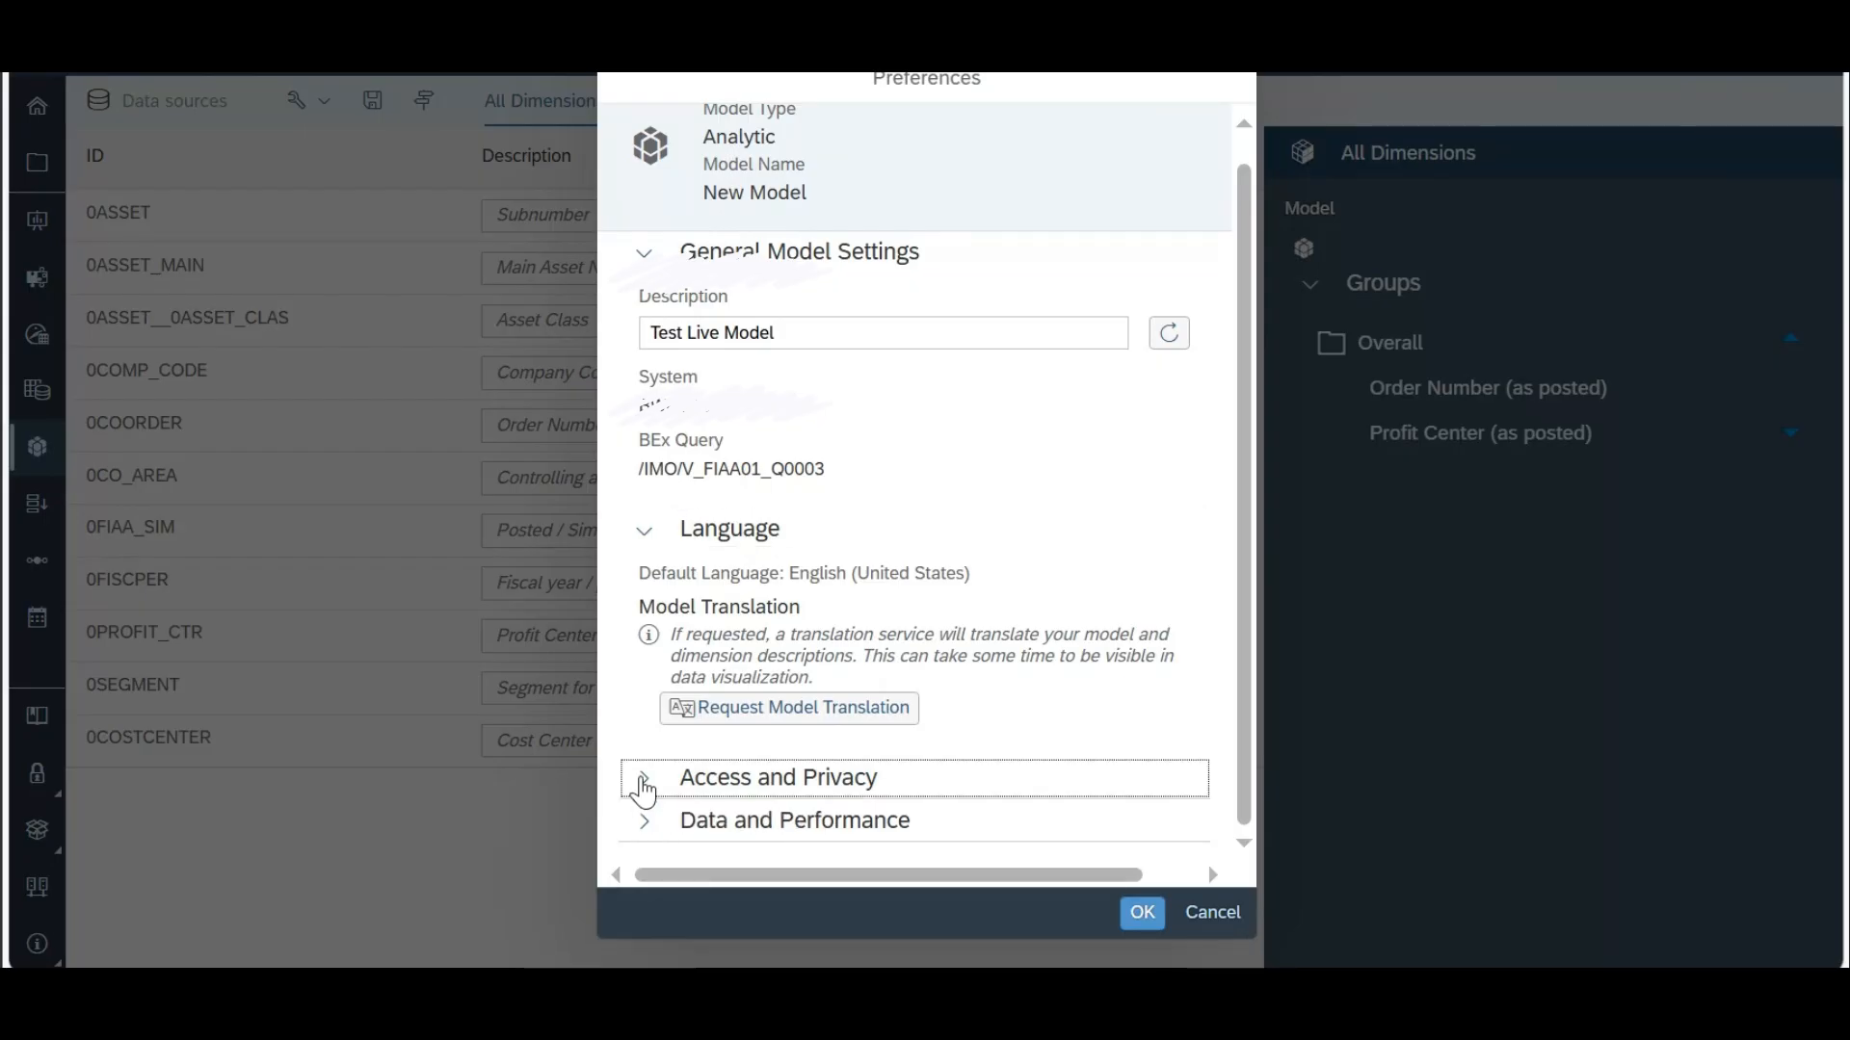
pyautogui.click(644, 785)
pyautogui.scroll(-2, 916, 607)
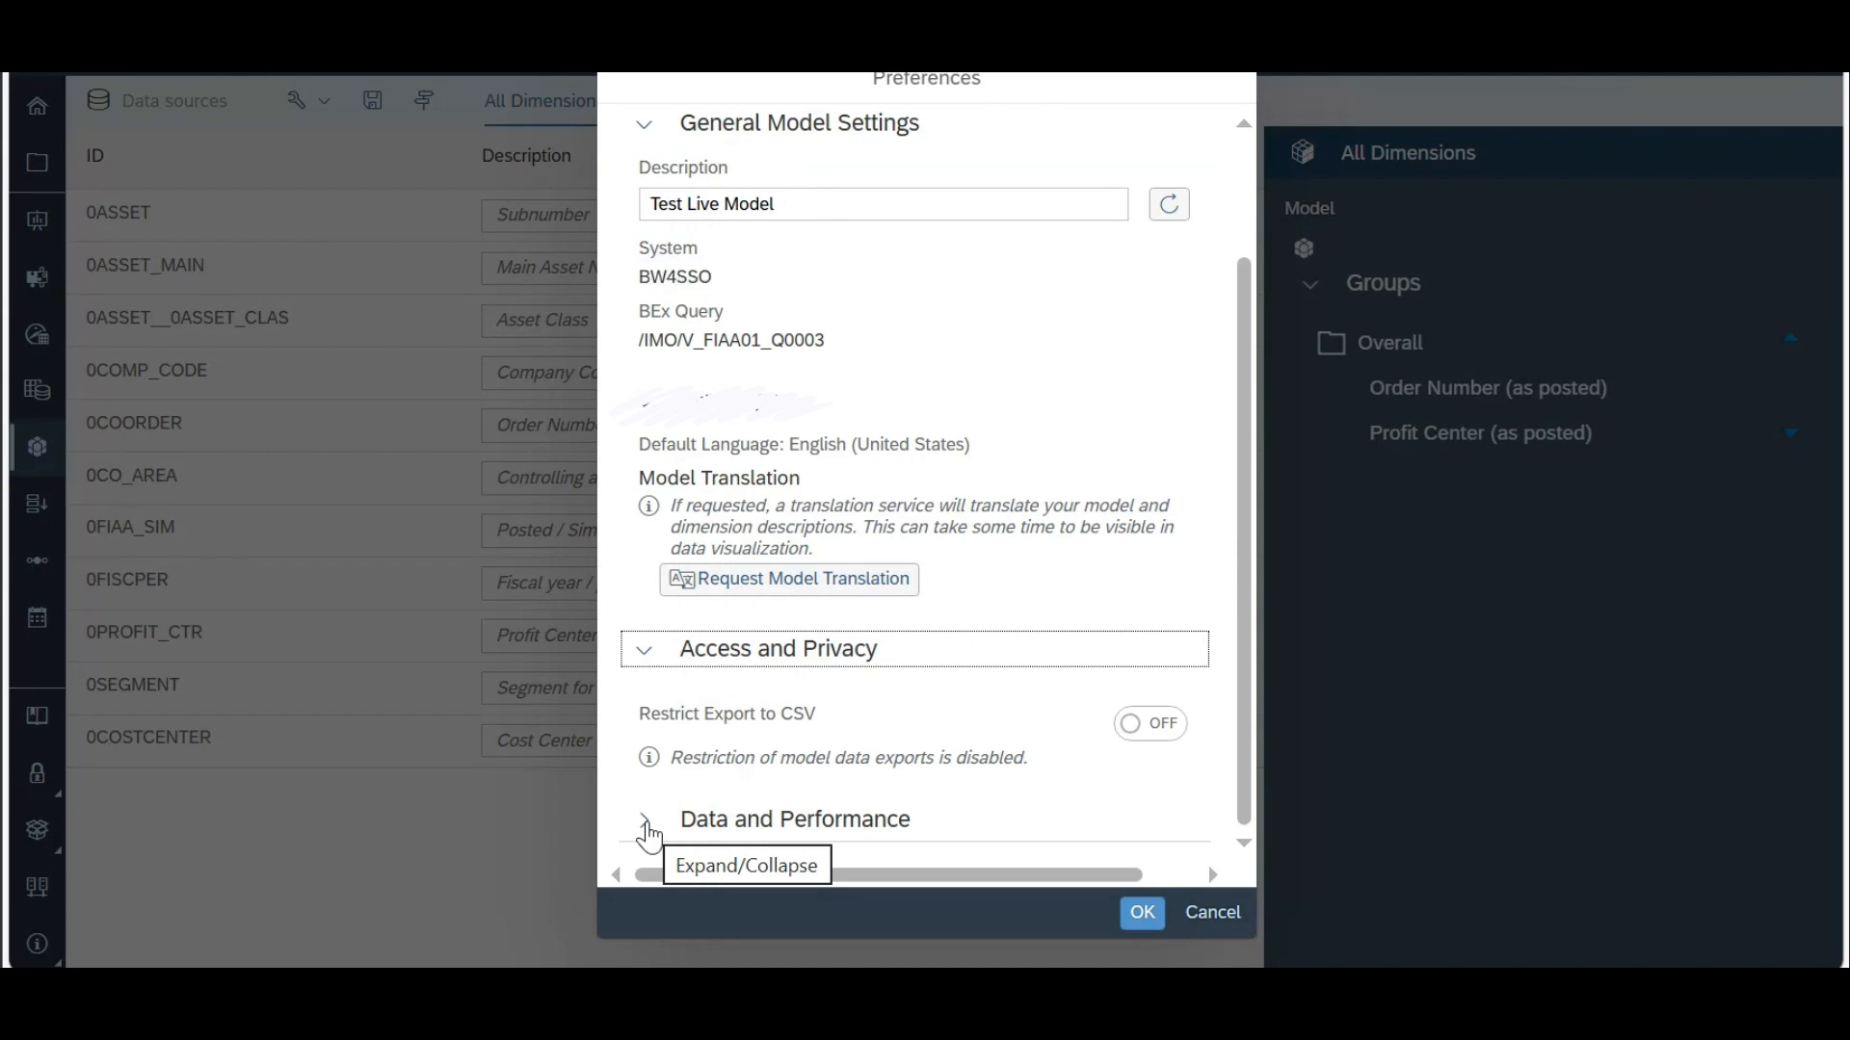
pyautogui.click(655, 838)
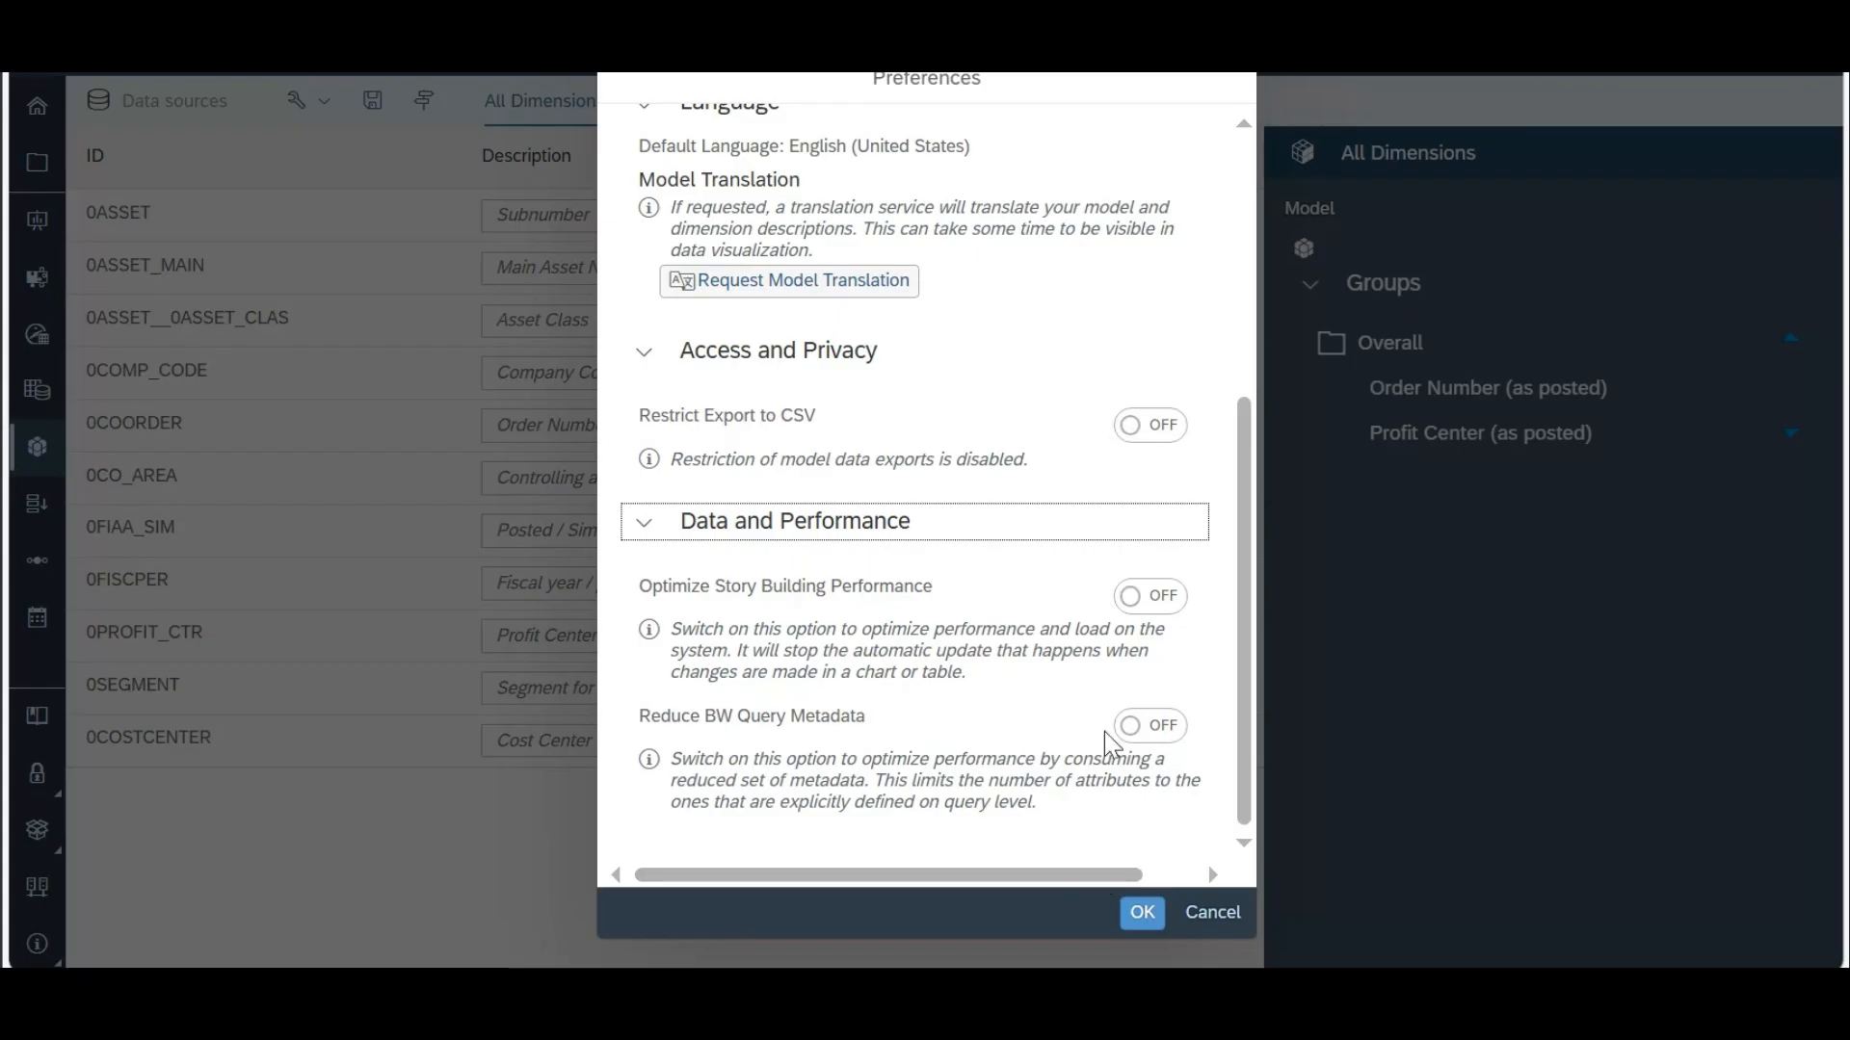
# Step: Close the preferences and open the Change Data Source dialog to review the SAP BW connection and data source, then cancel it
pyautogui.click(1209, 925)
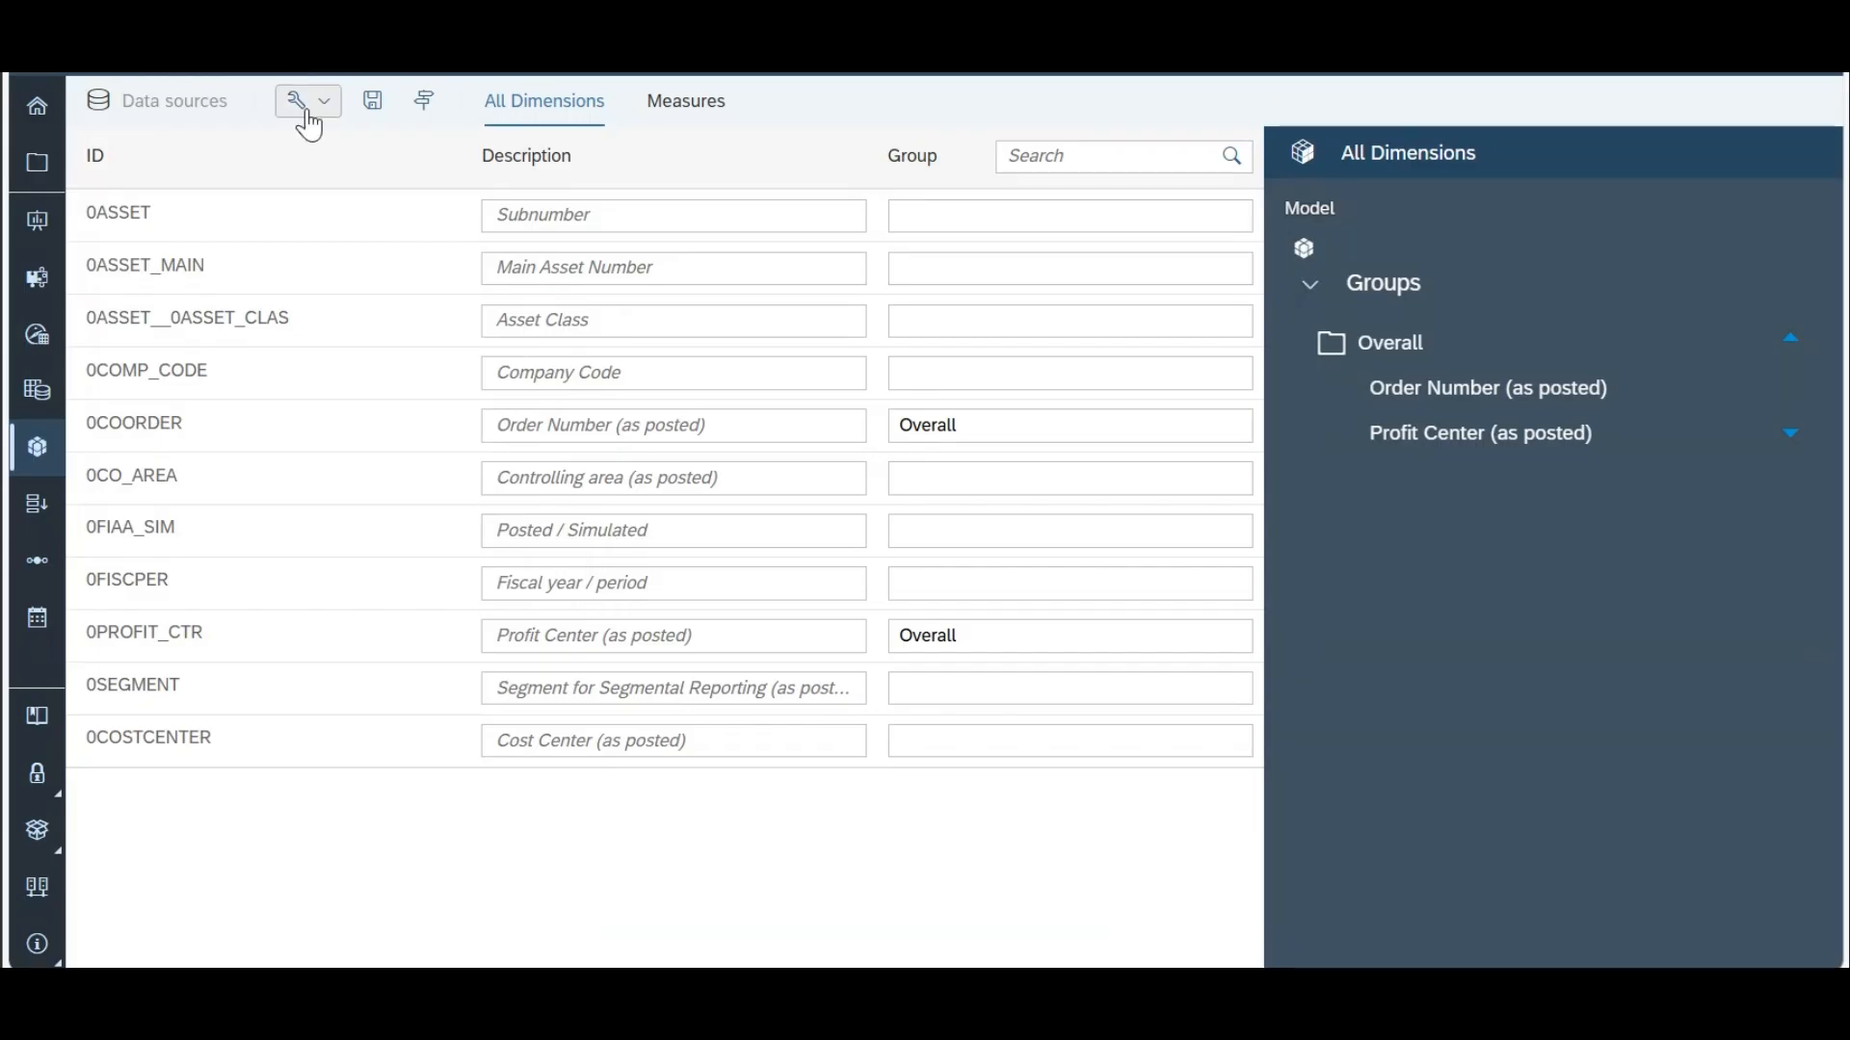
pyautogui.click(310, 101)
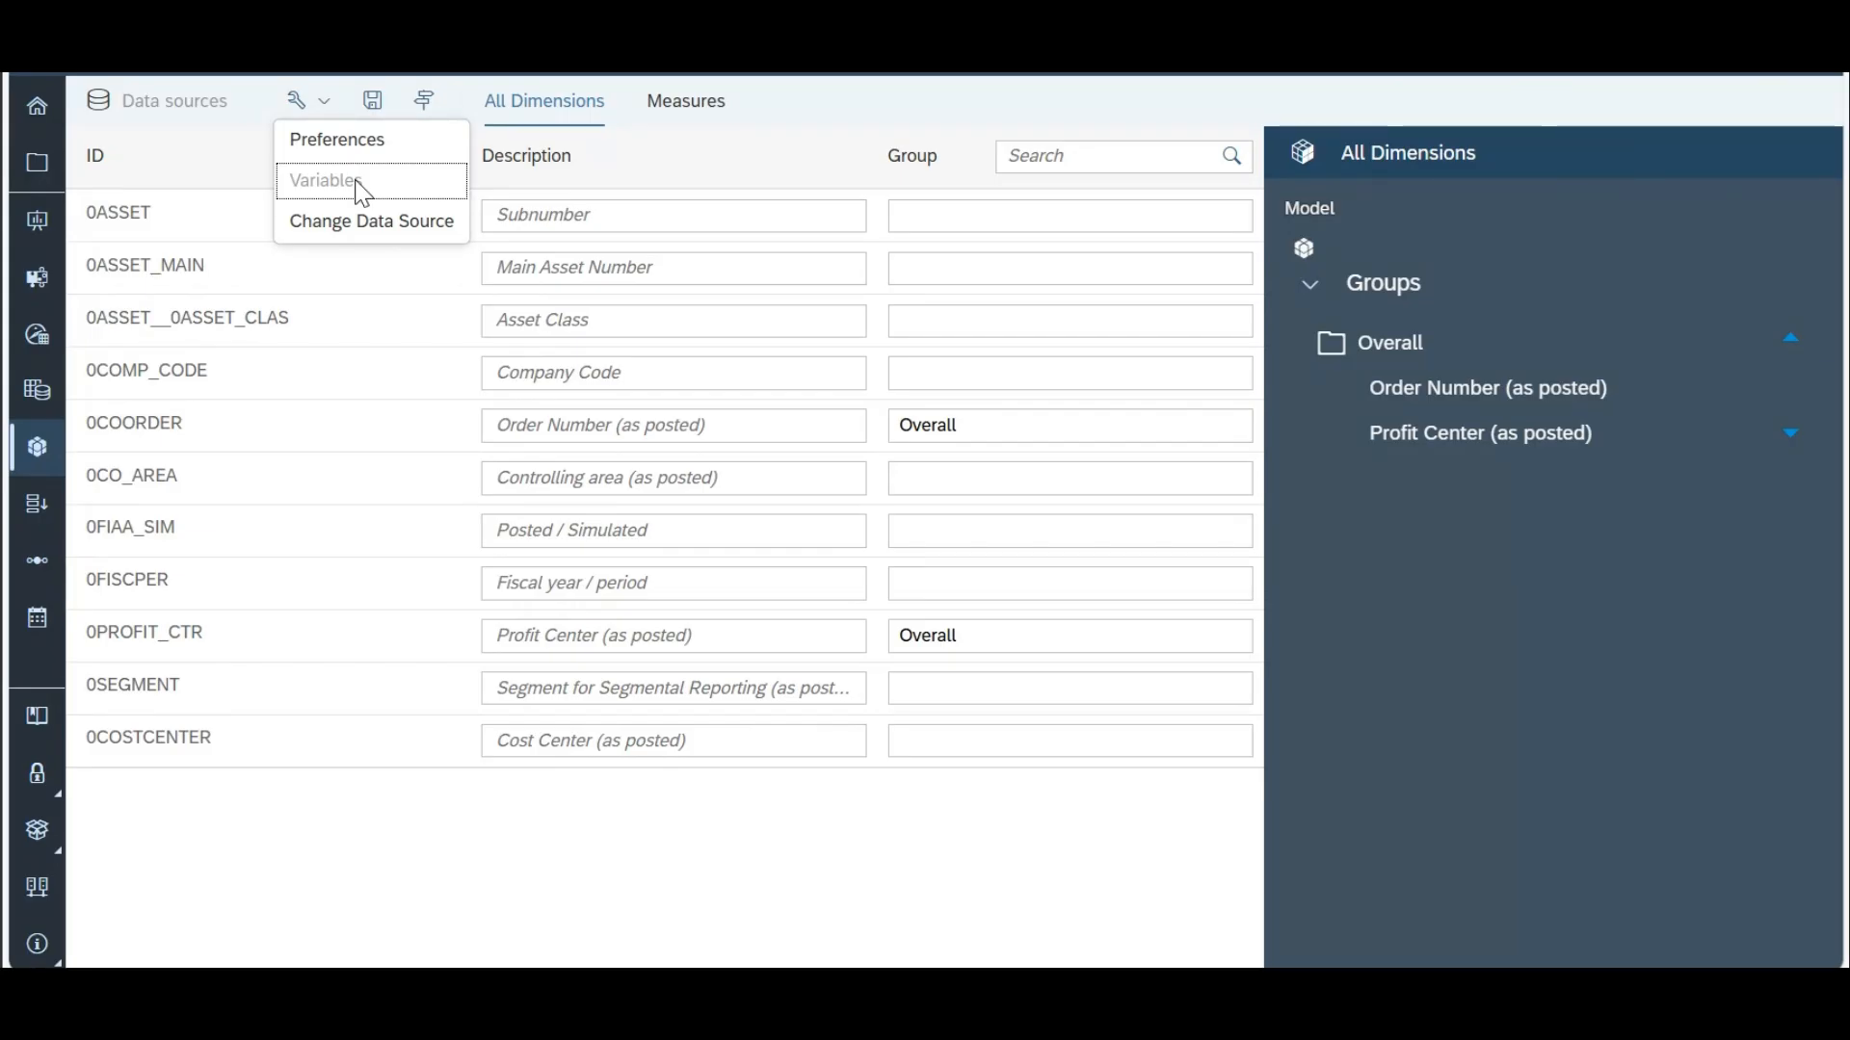
pyautogui.click(394, 239)
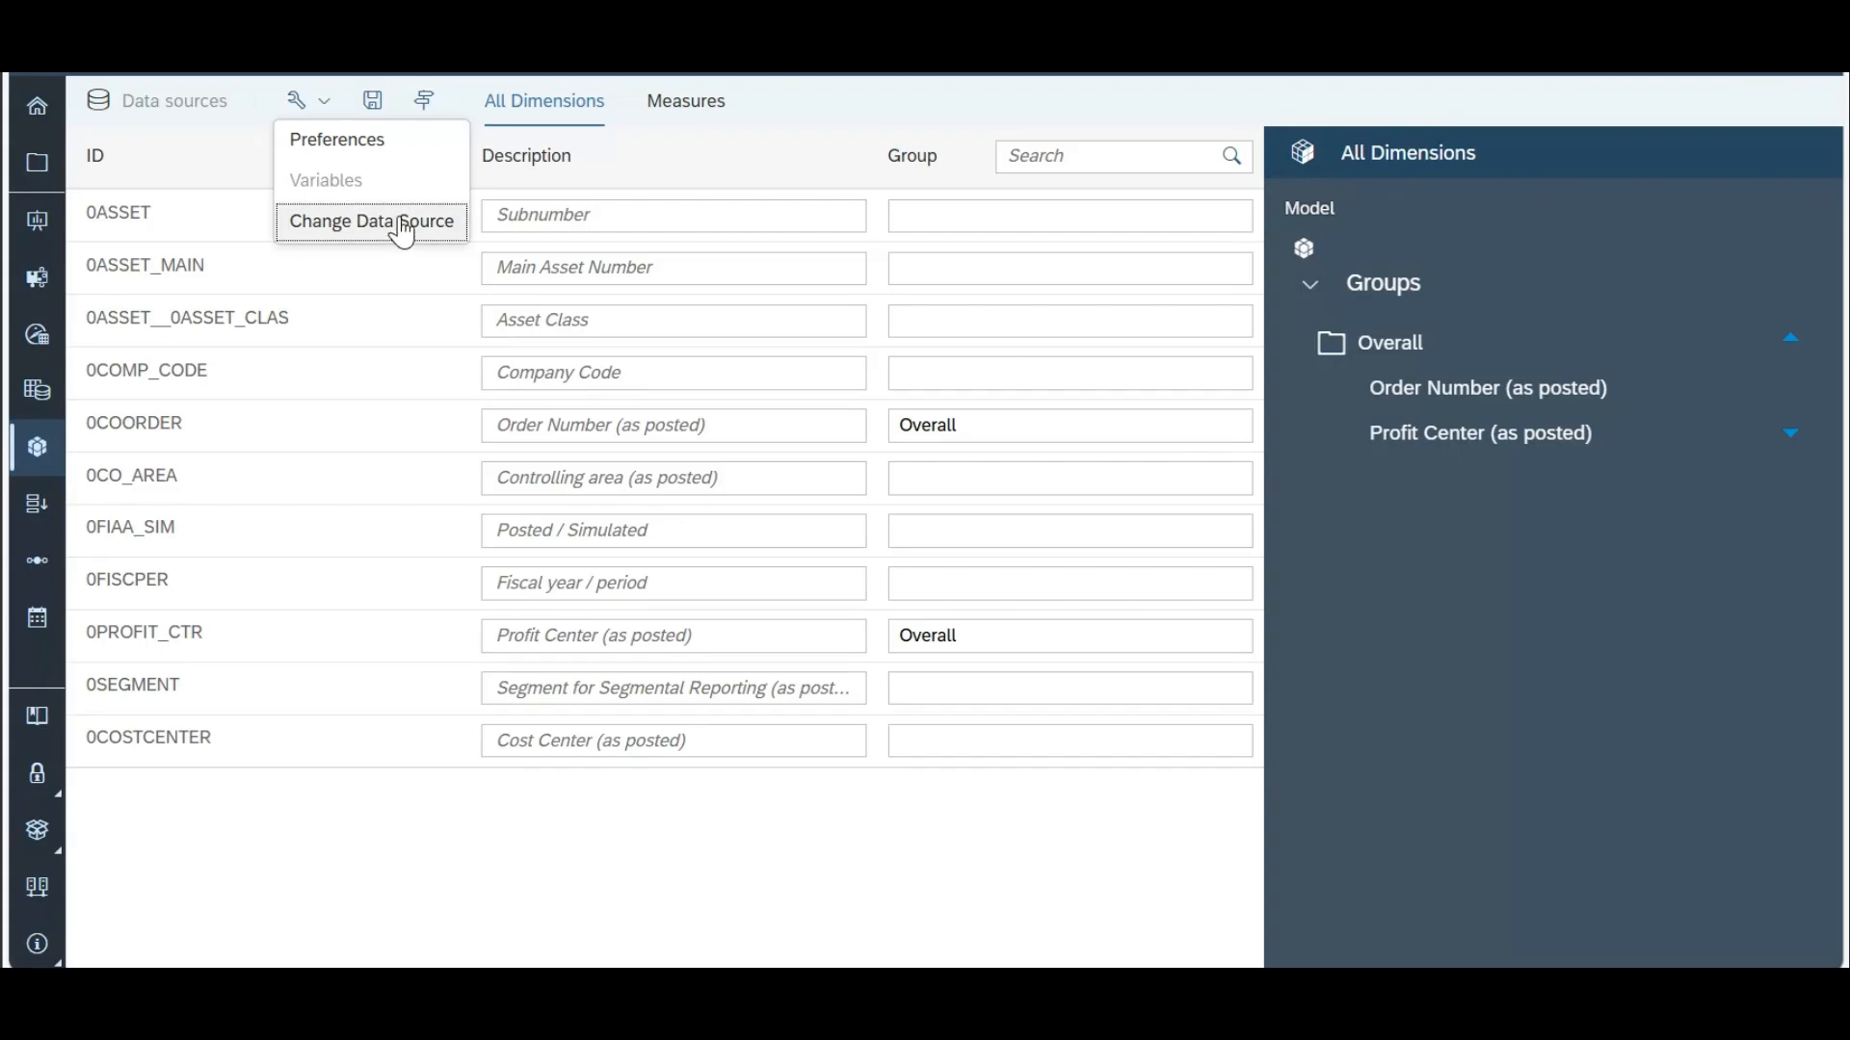
pyautogui.click(401, 221)
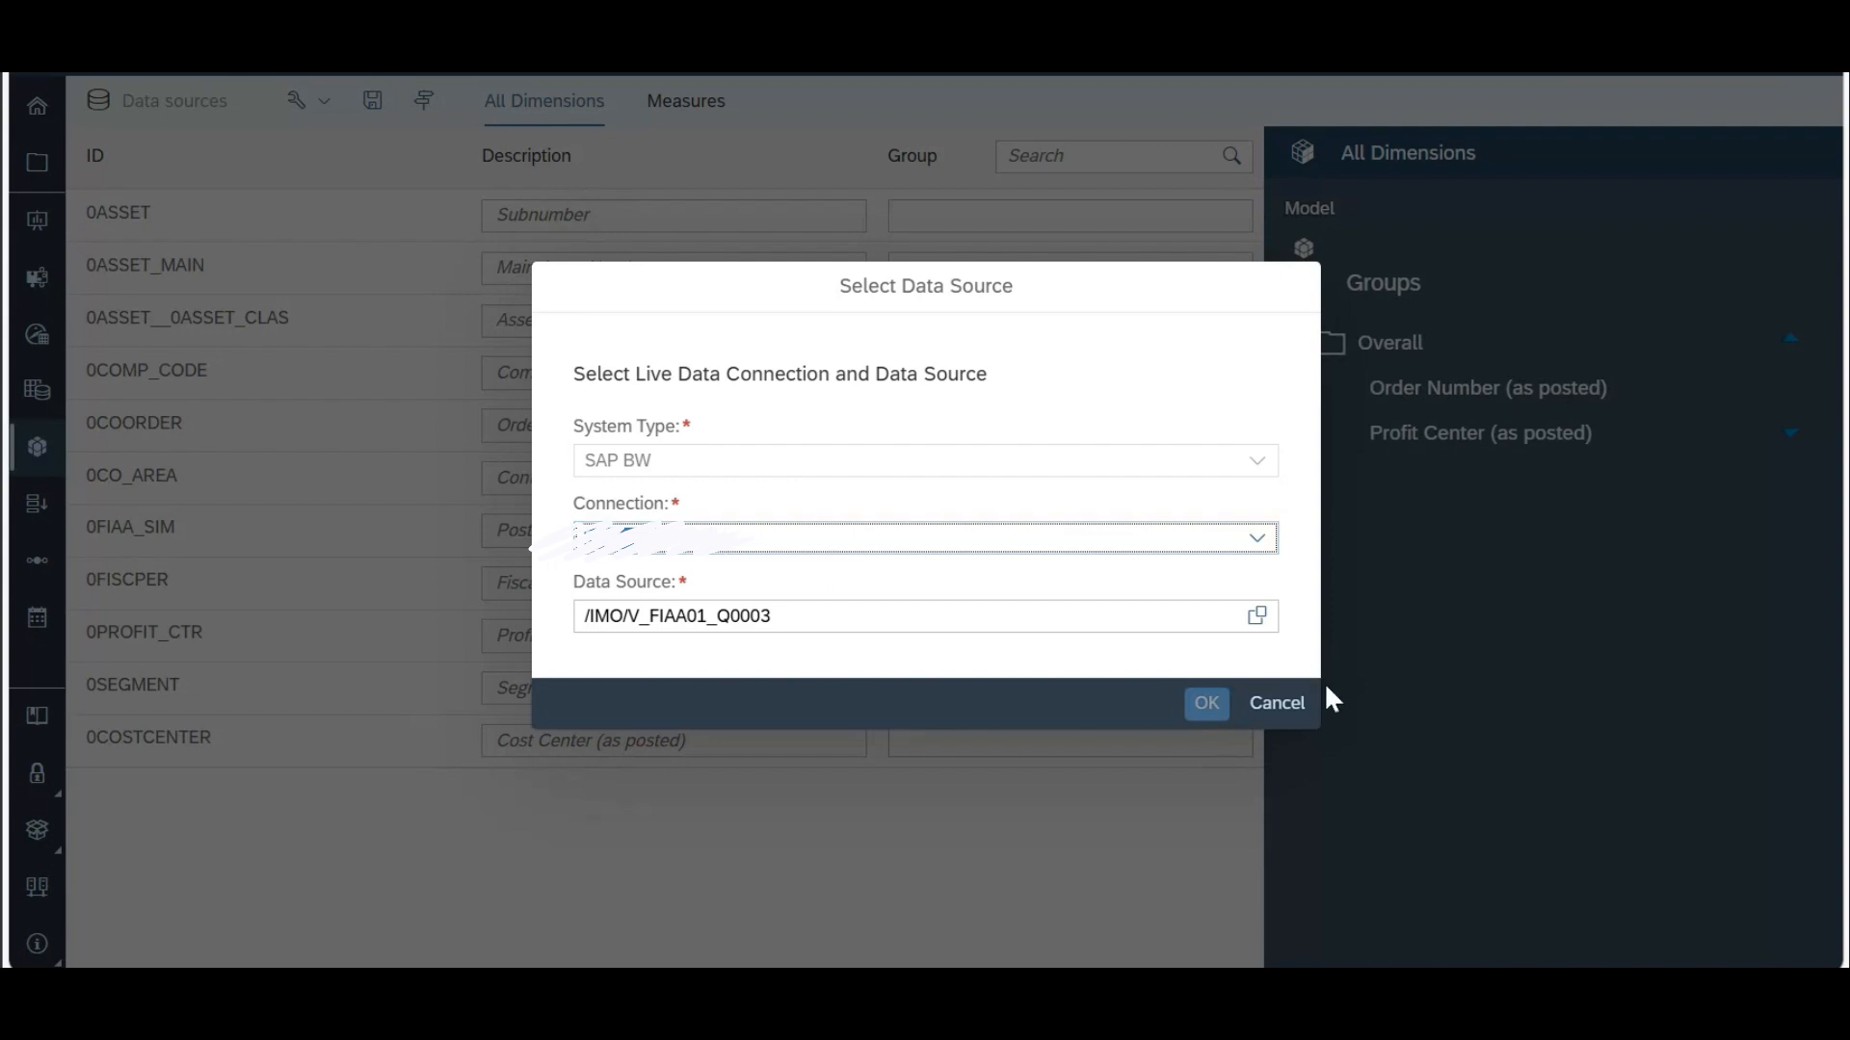
pyautogui.click(1296, 708)
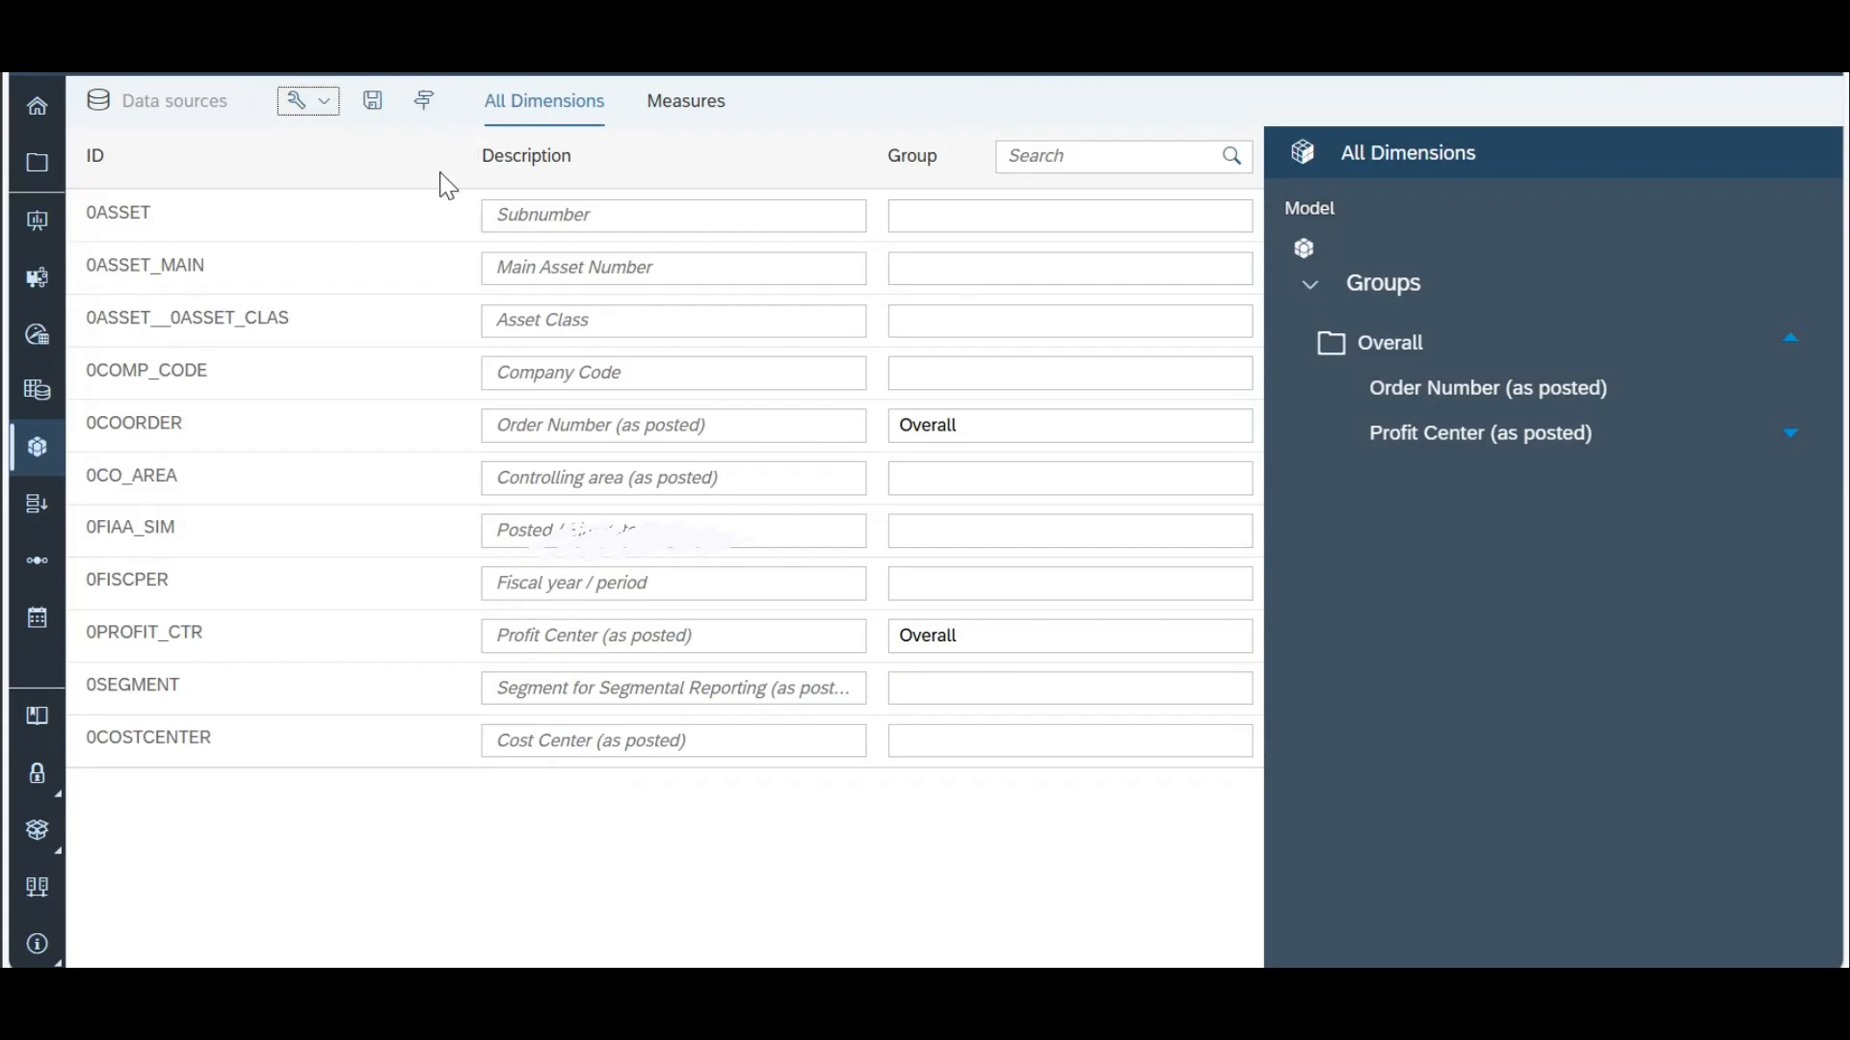
# Step: Save the model in My Files under the name AssetLiveModel
pyautogui.click(365, 105)
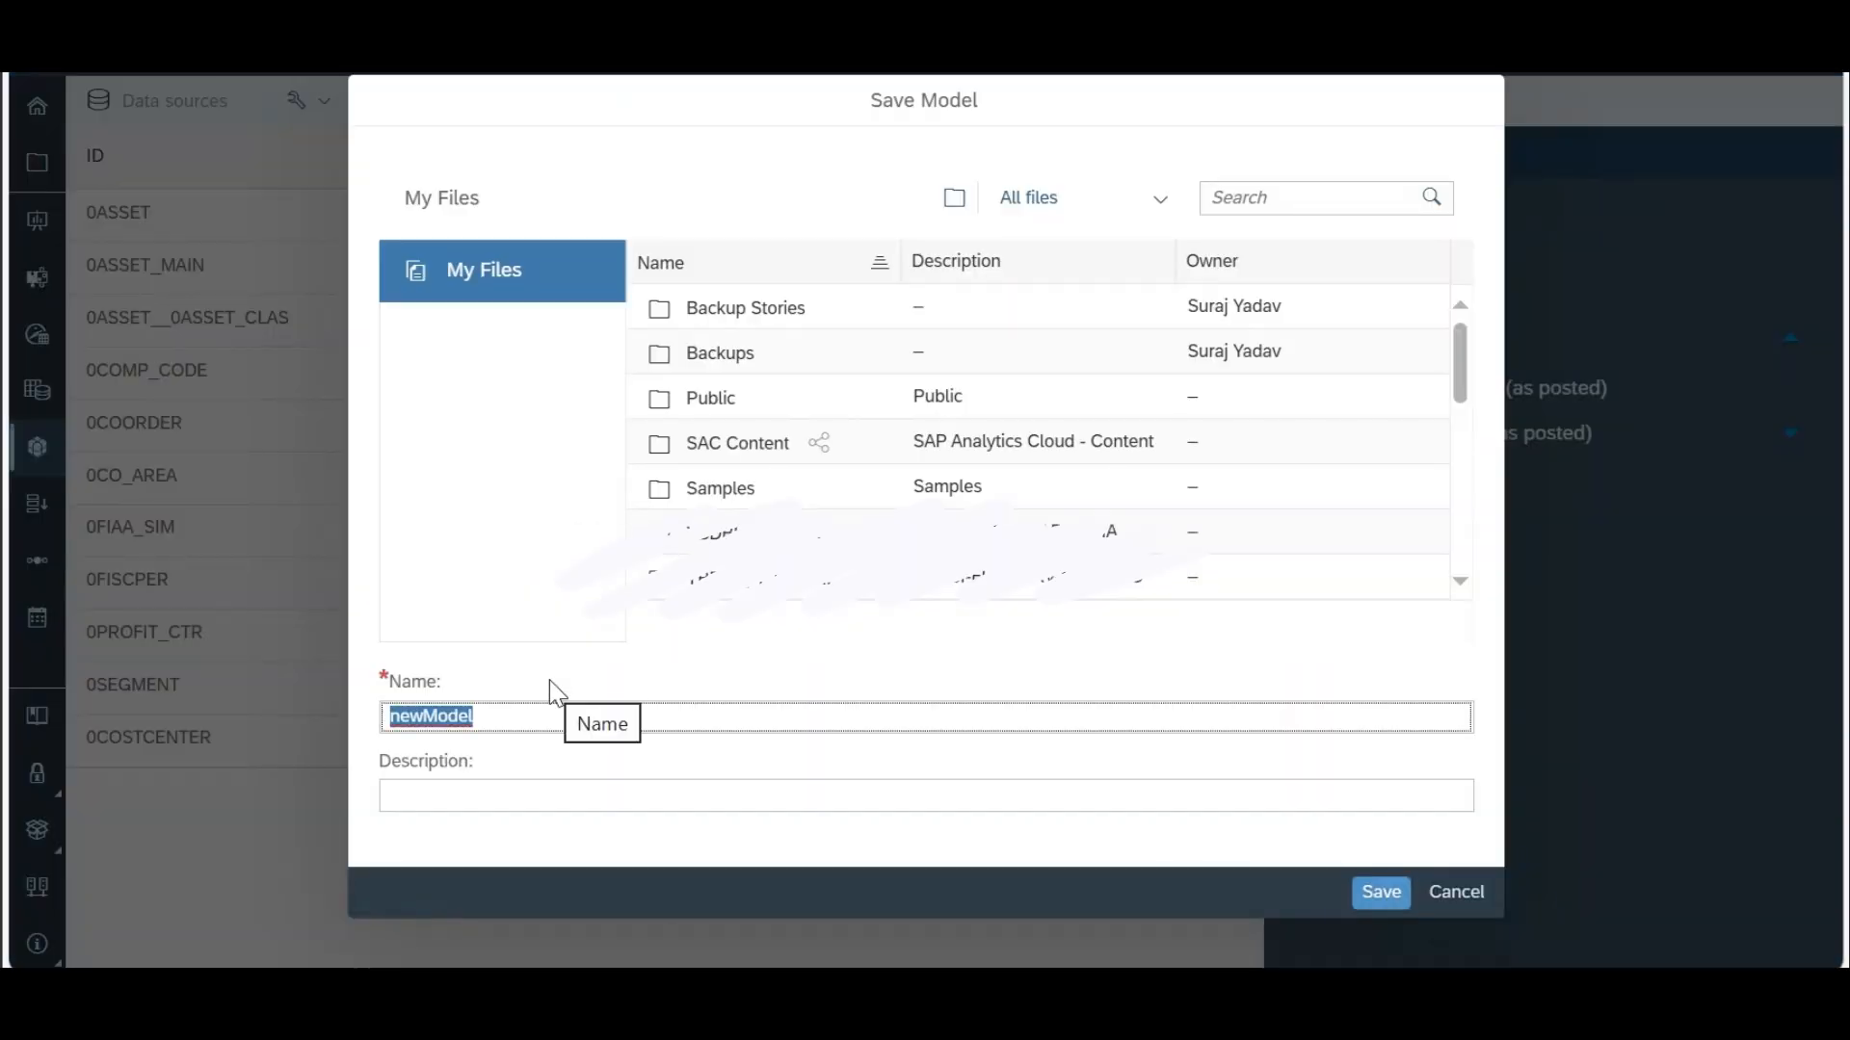
pyautogui.write('Asset')
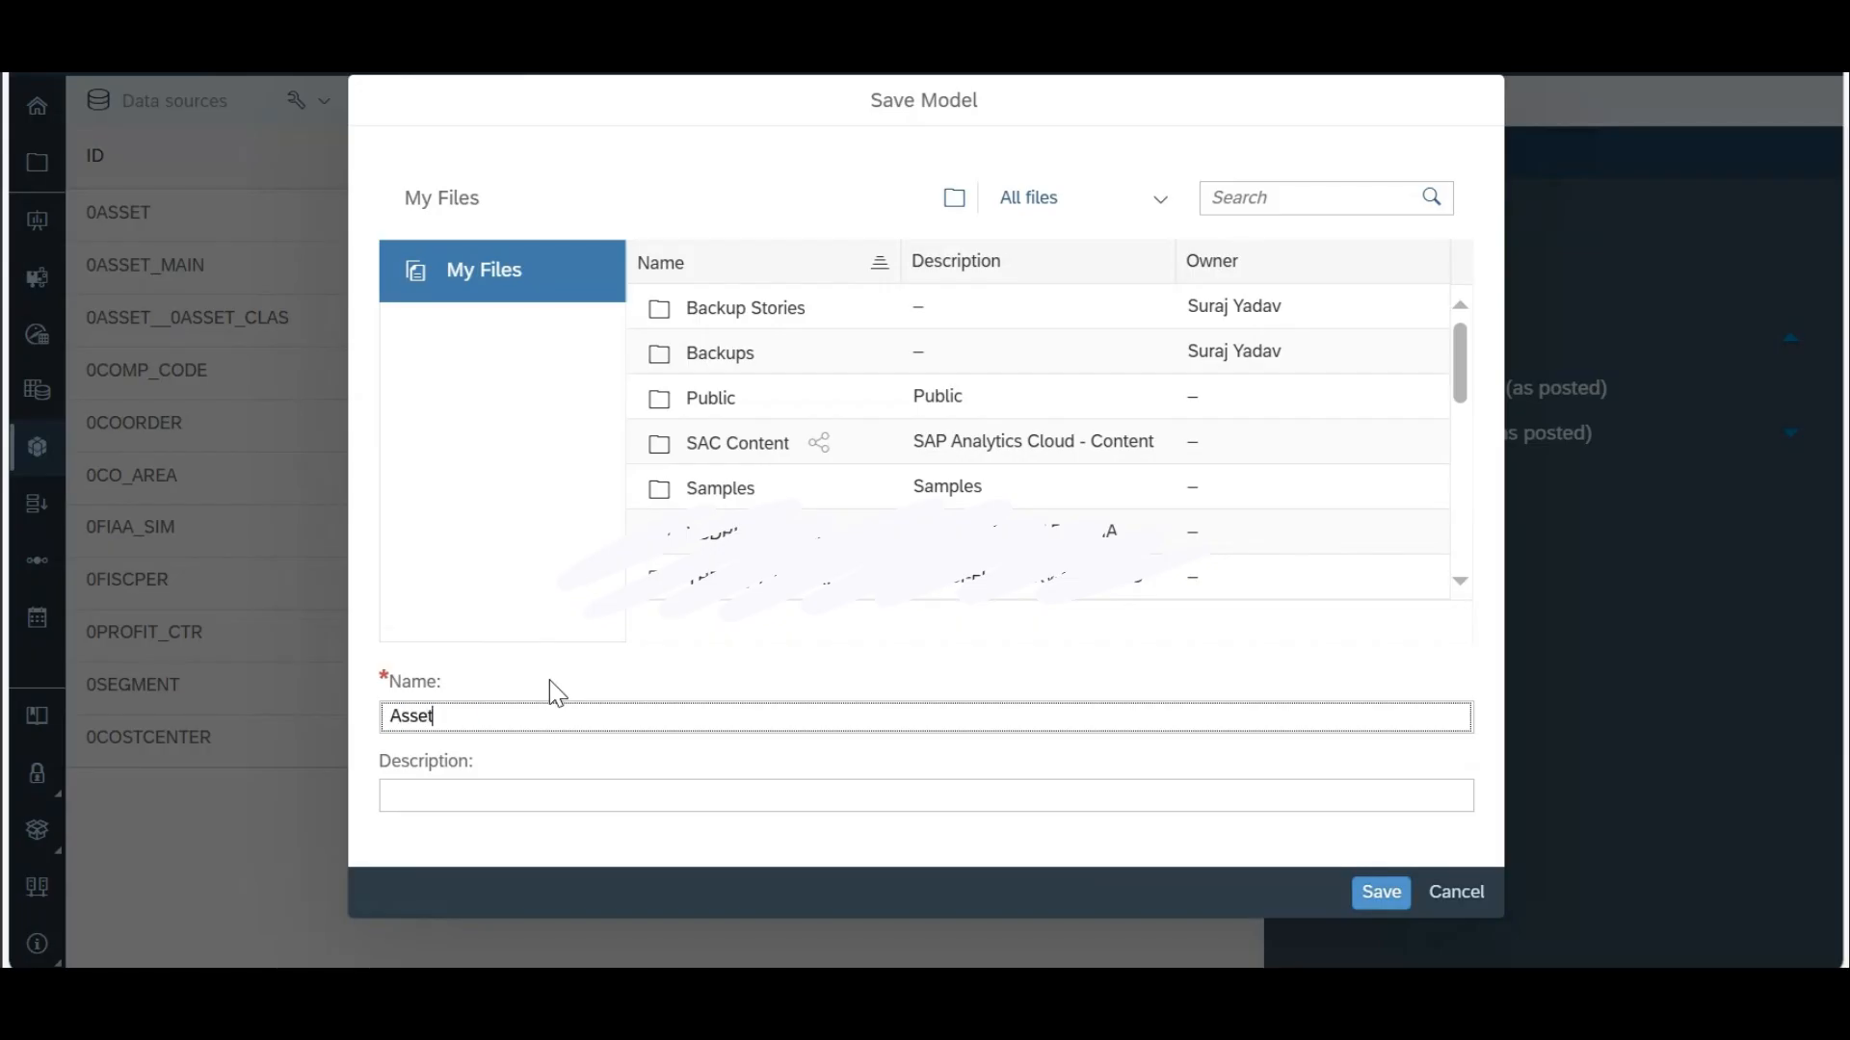
pyautogui.write('LiveModel')
pyautogui.click(1403, 900)
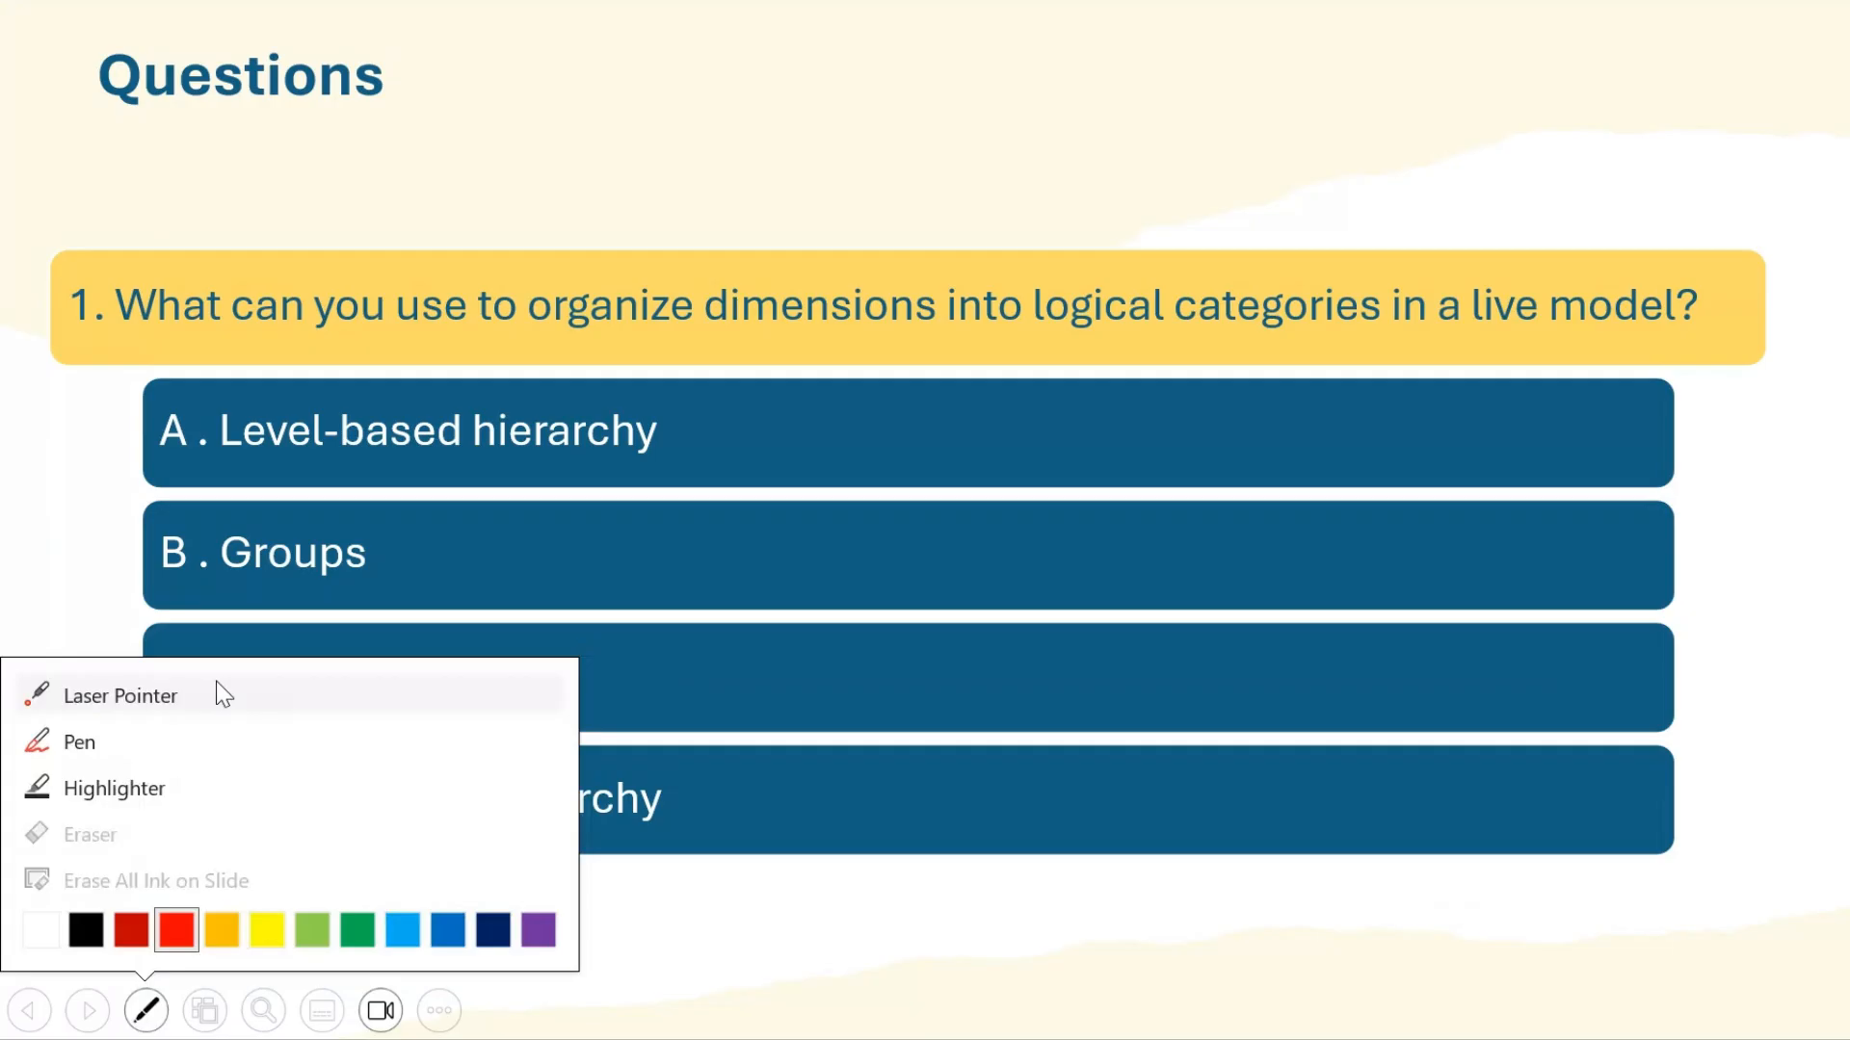
pyautogui.click(215, 689)
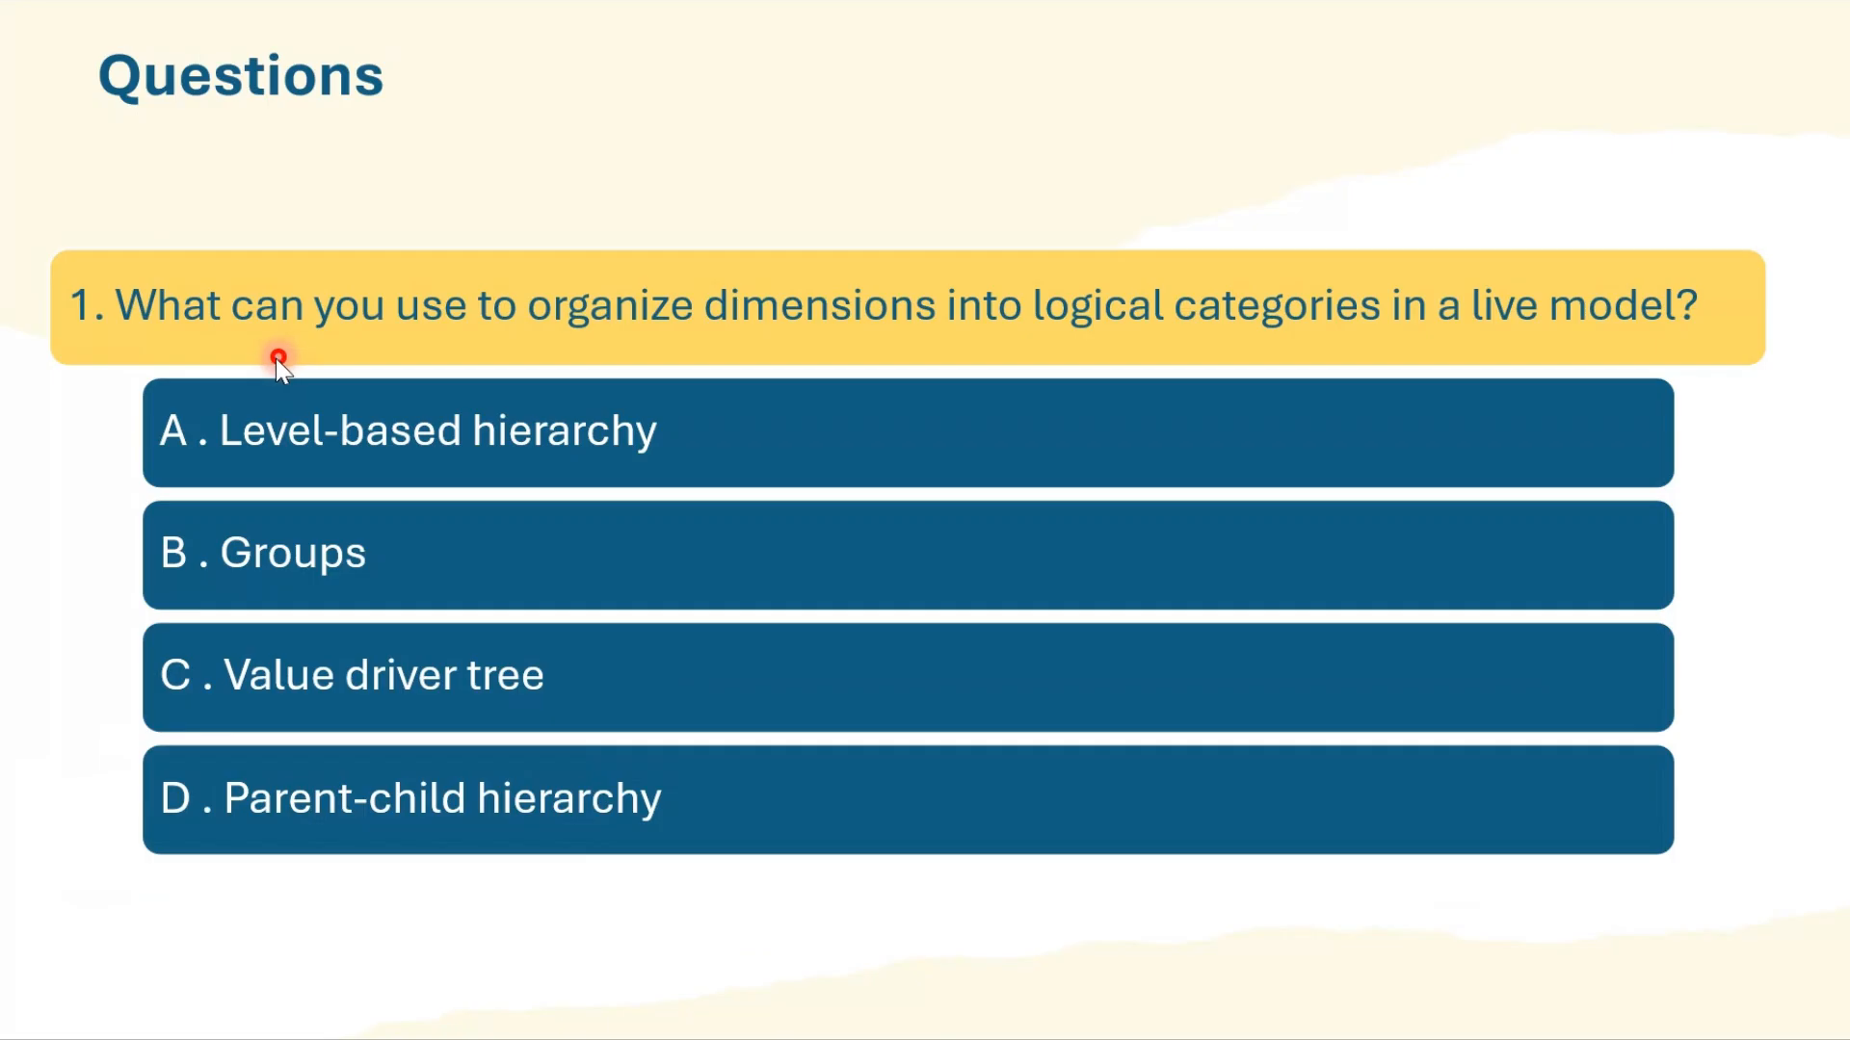